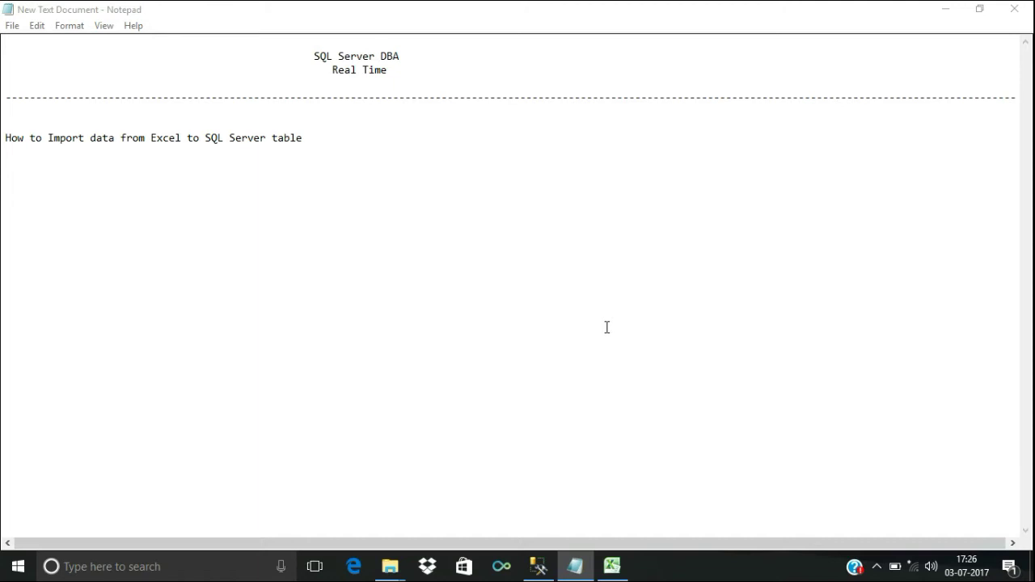
Step: Switch to Excel and look over the Employee, Employee1 and Employee2 sheets of the Source workbook
click(613, 566)
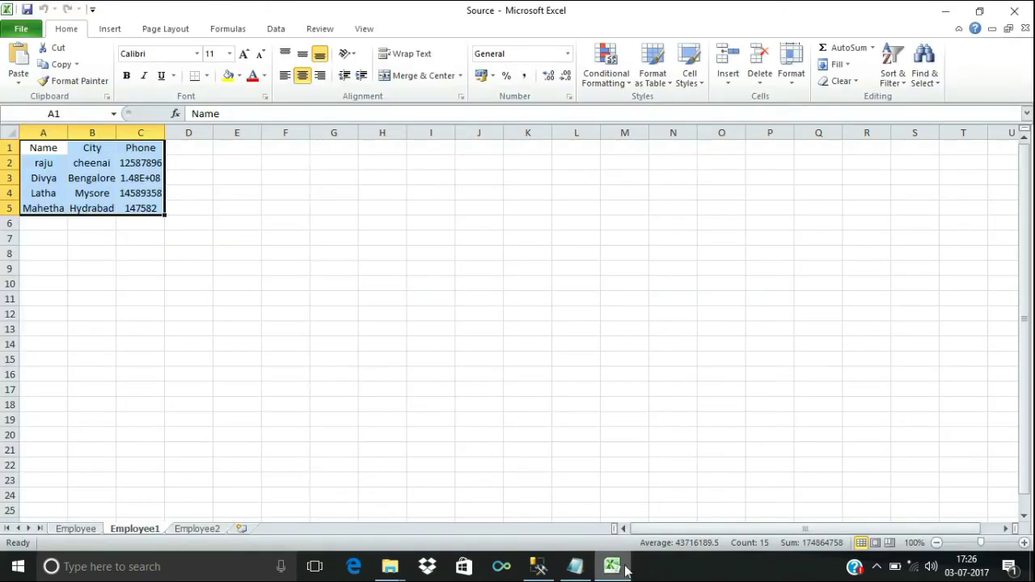
click(247, 359)
click(80, 531)
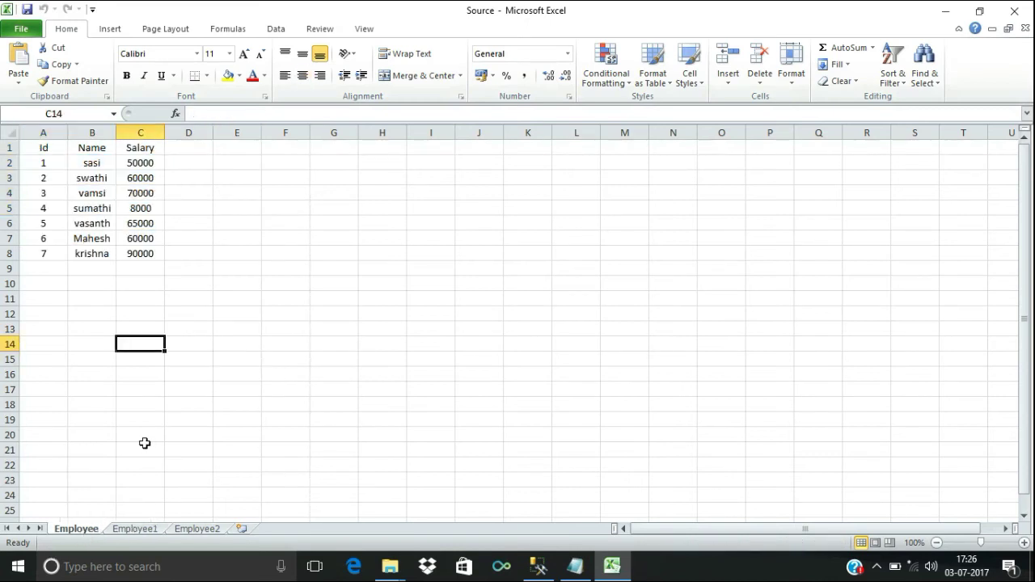
click(125, 530)
click(196, 530)
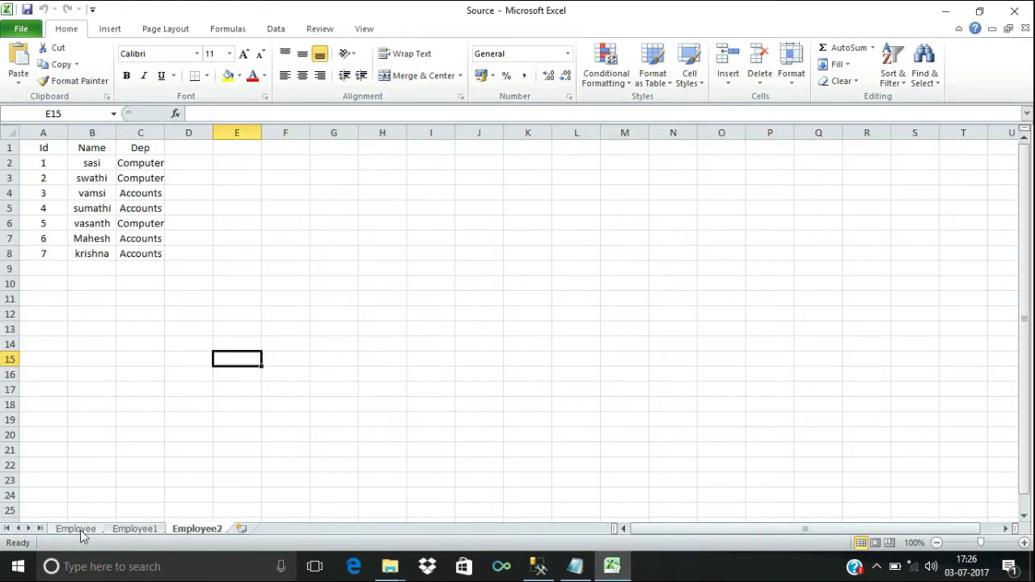
click(80, 532)
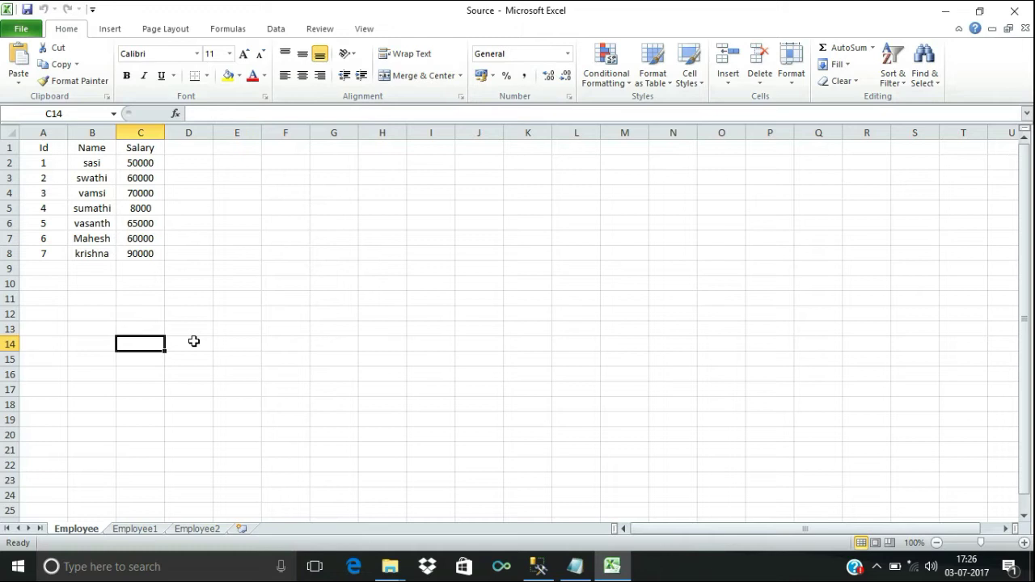
Step: Switch to SQL Server Management Studio and expand the Emp database to check its existing tables
click(539, 566)
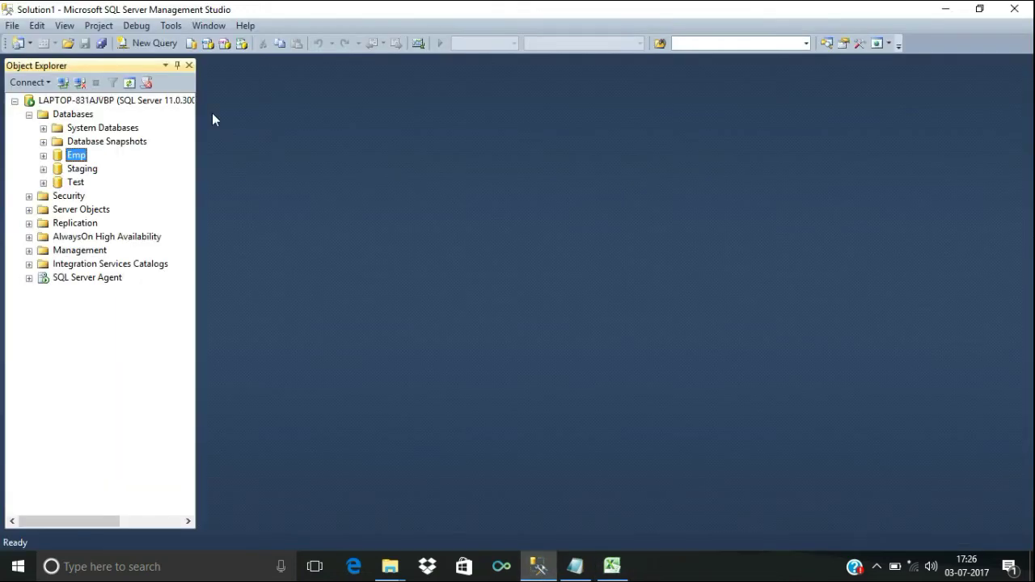
click(69, 169)
click(72, 156)
click(44, 157)
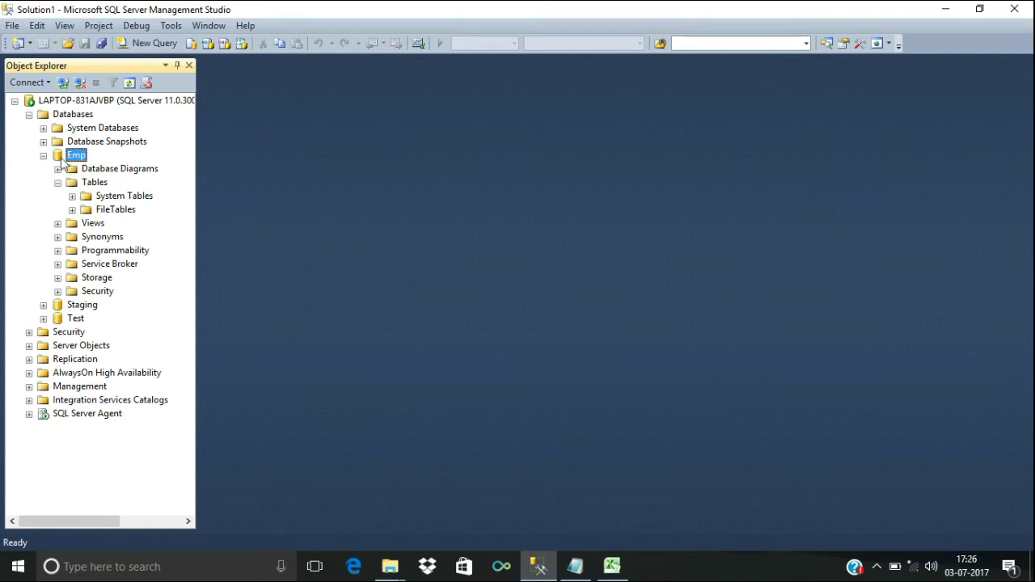
click(44, 156)
Step: Start the Import Data task for the Emp database and continue past the wizard's welcome page
right_click(75, 159)
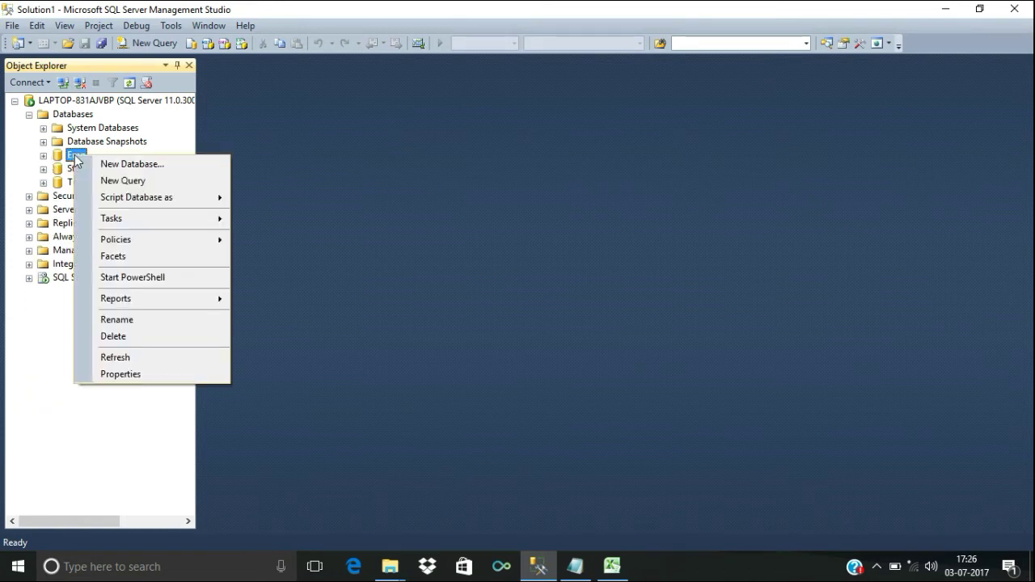
mouse_move(119, 224)
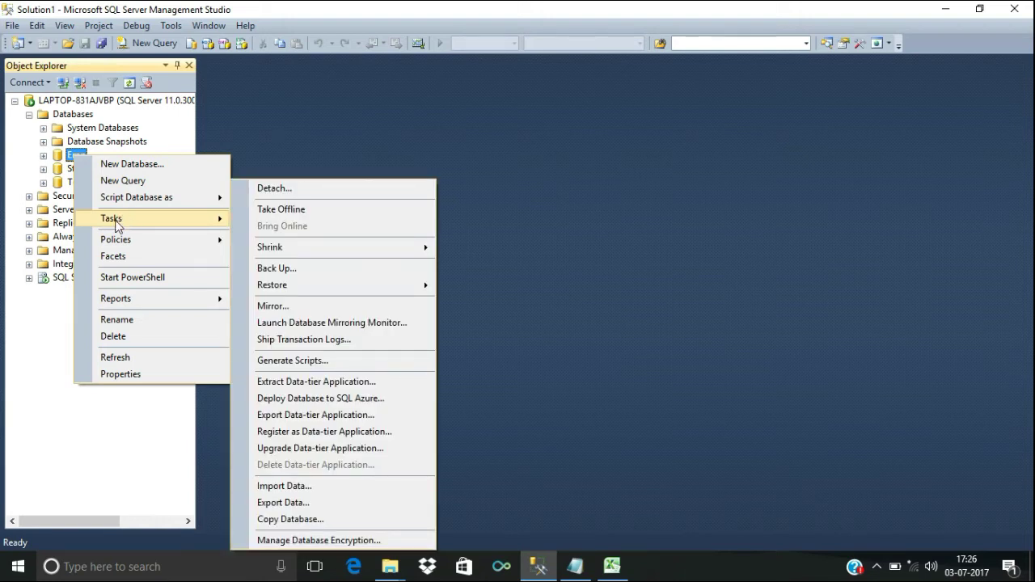
click(294, 490)
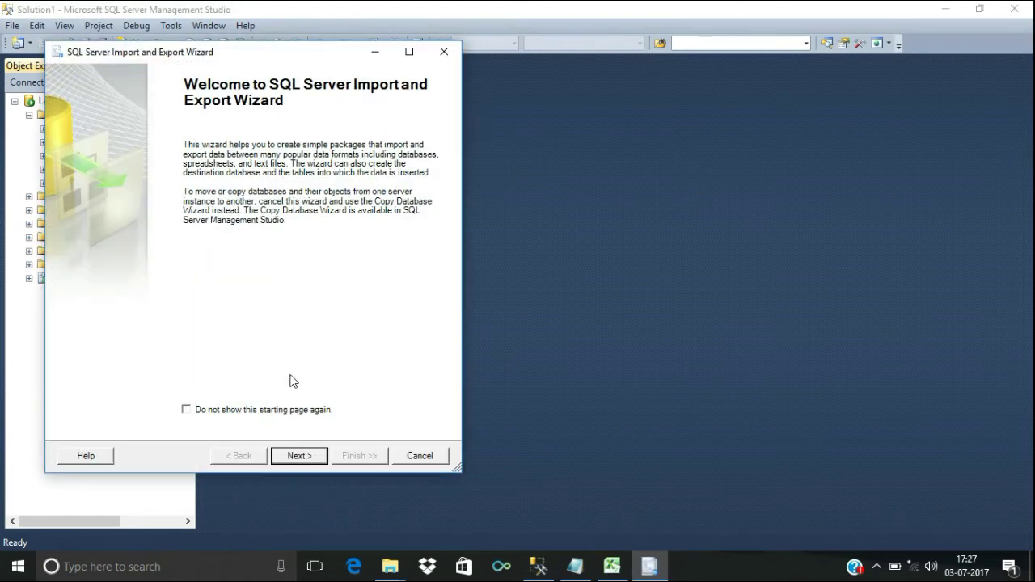
click(301, 457)
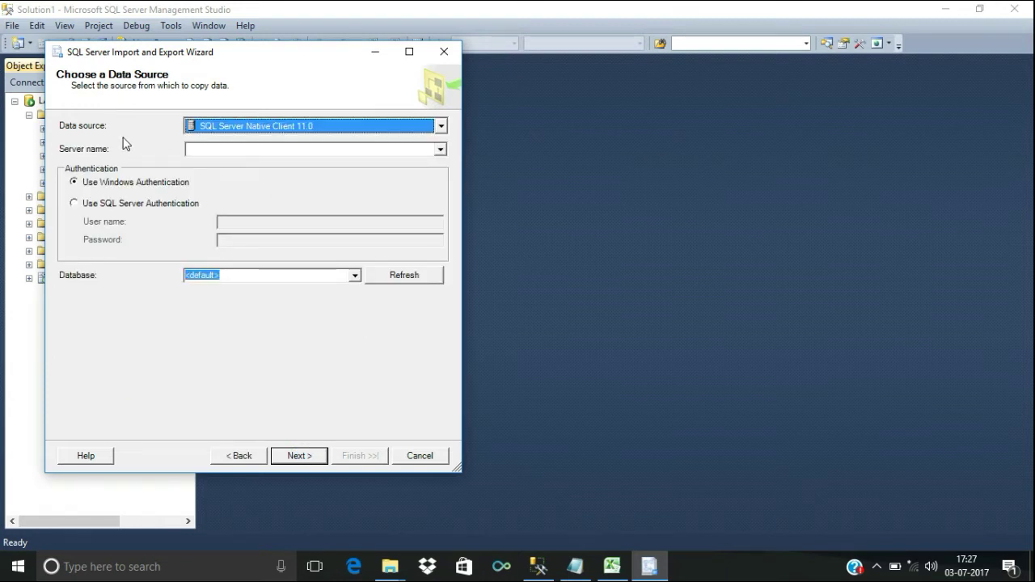
Step: Set the data source to Microsoft Excel, using the Source workbook from the Source folder on the Desktop
click(442, 127)
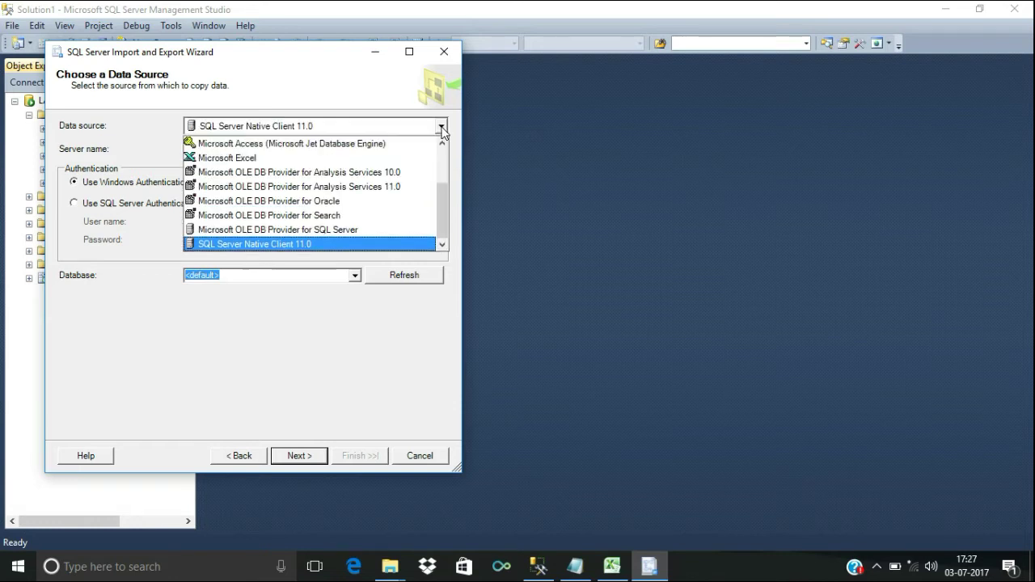
click(314, 160)
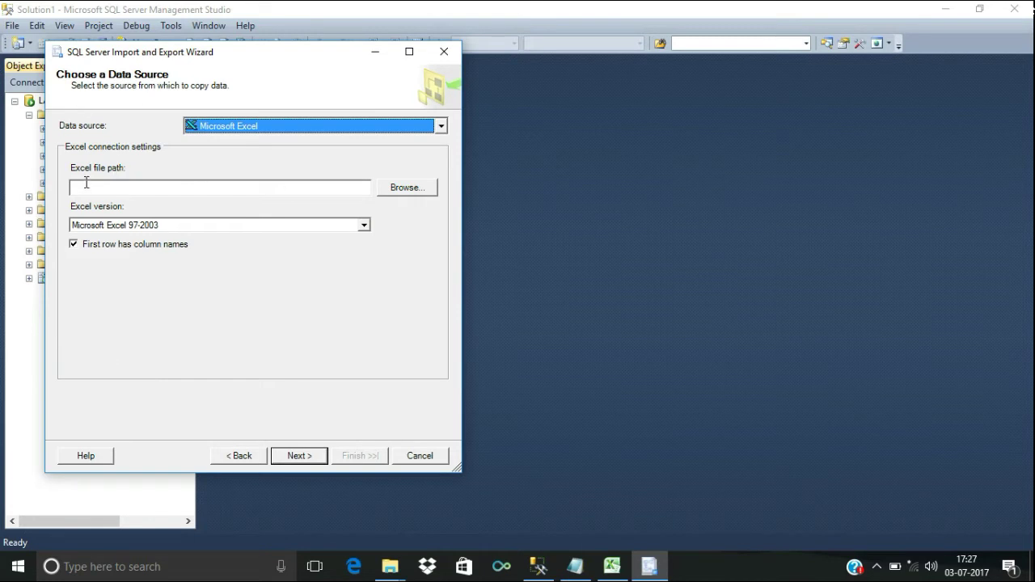
click(411, 194)
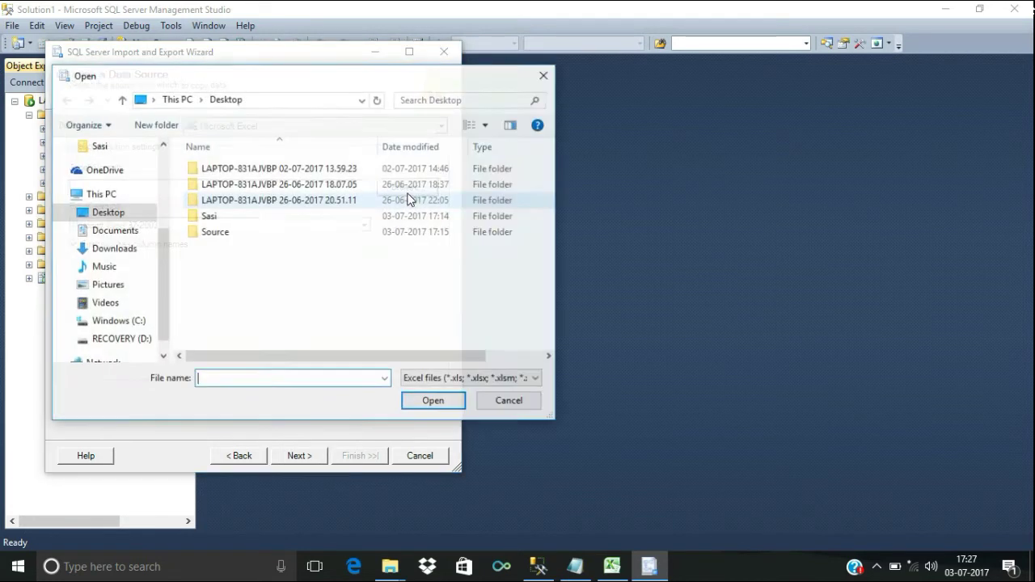
double_click(220, 239)
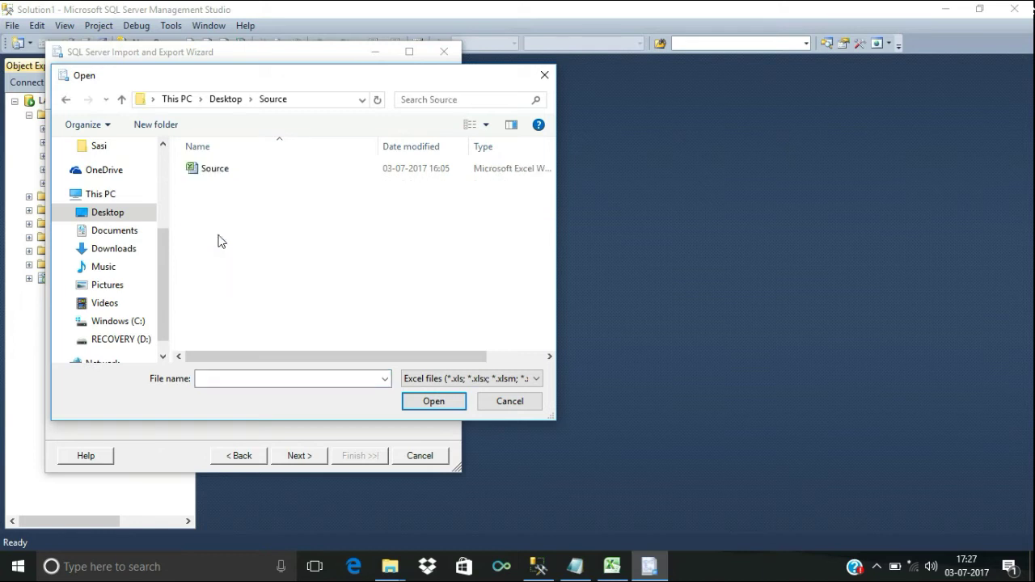
click(216, 170)
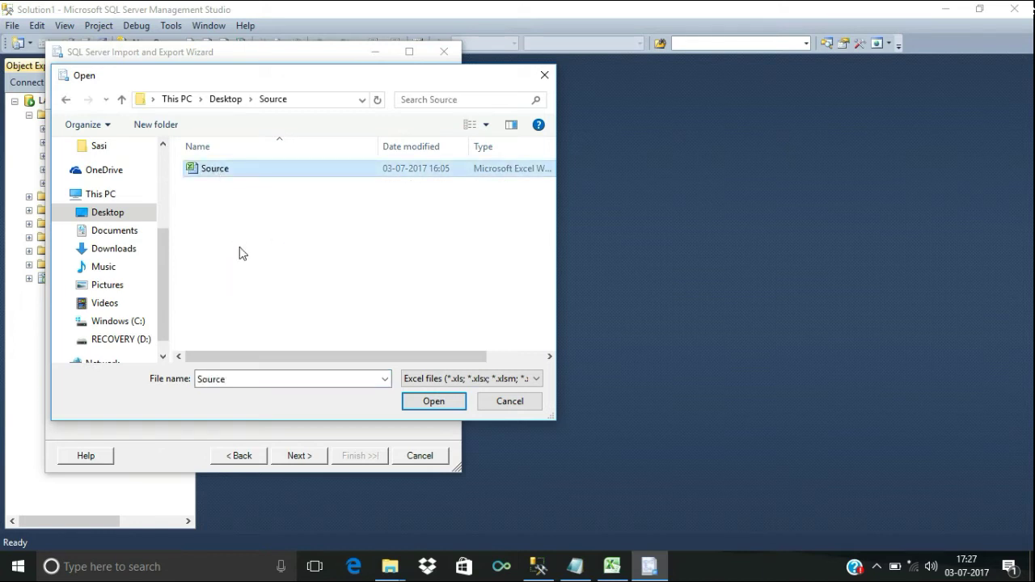
click(433, 401)
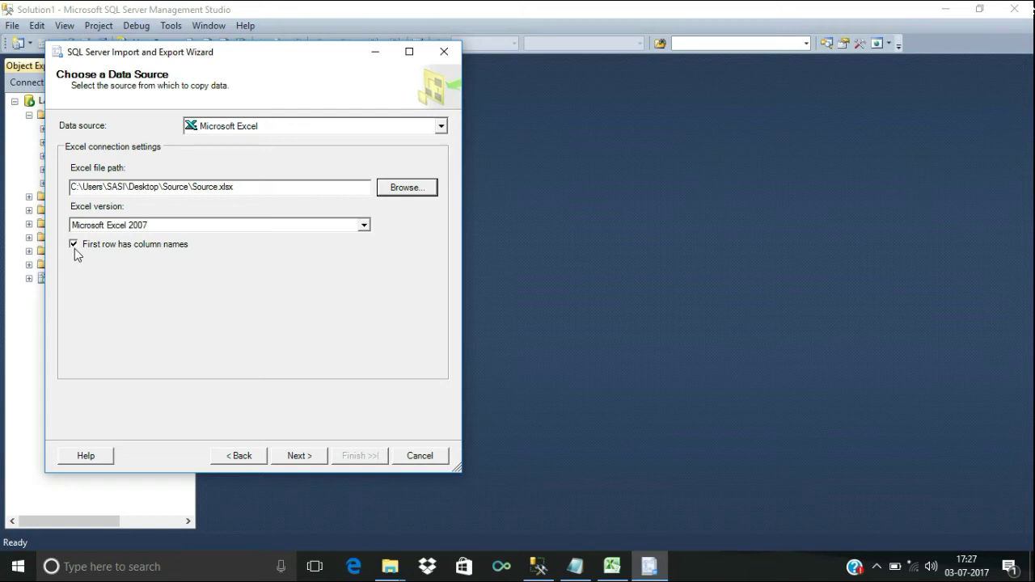
click(302, 457)
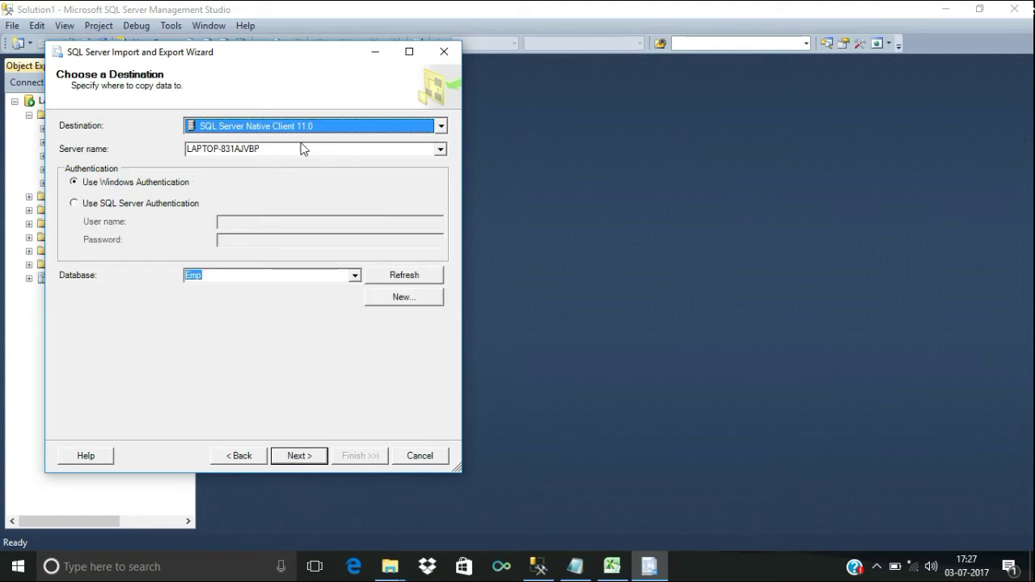
Step: Set the import destination to SQL Server Native Client 11.0 with the Emp database
click(441, 127)
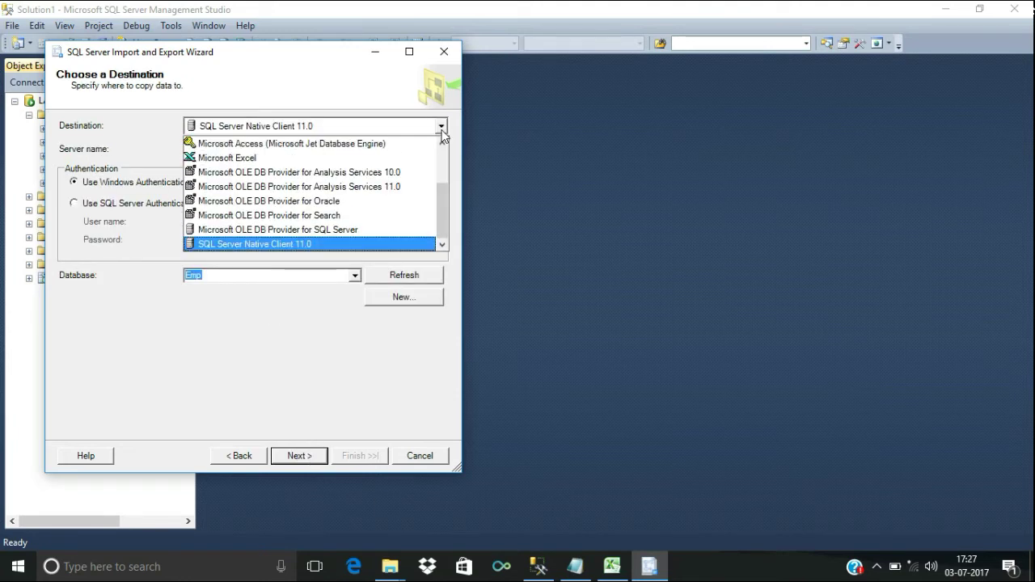
click(277, 246)
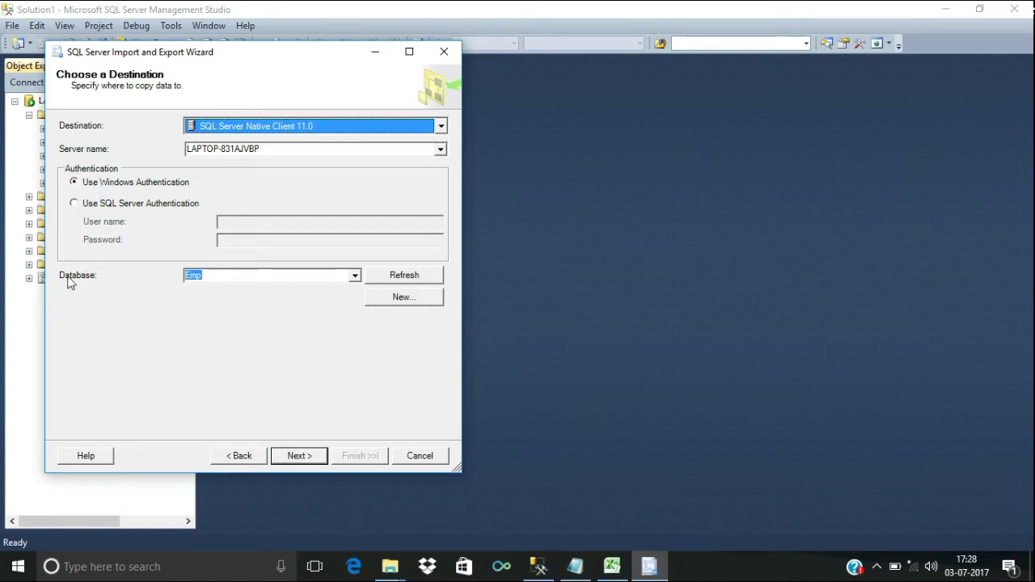
click(354, 276)
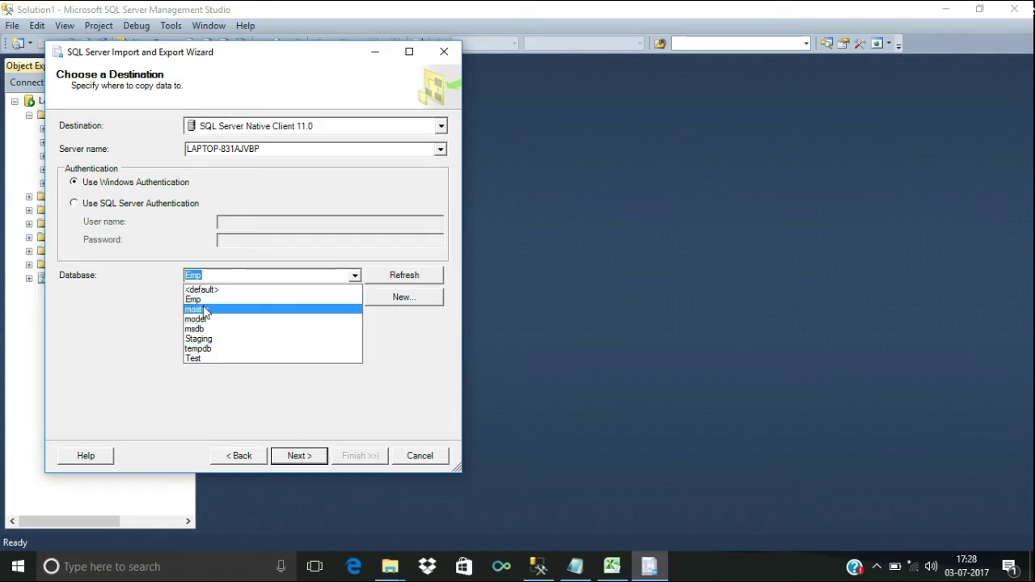
click(198, 300)
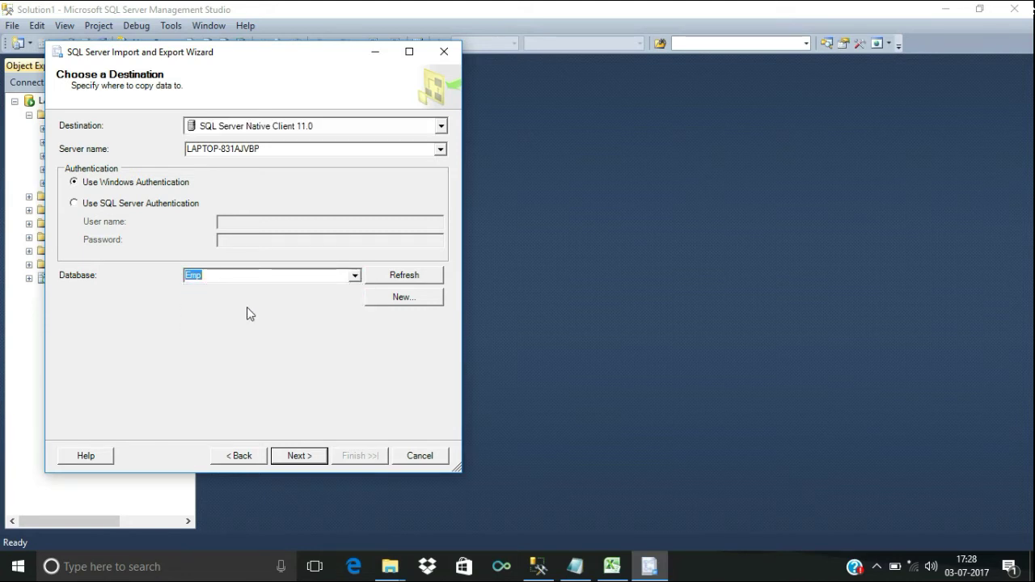
click(298, 455)
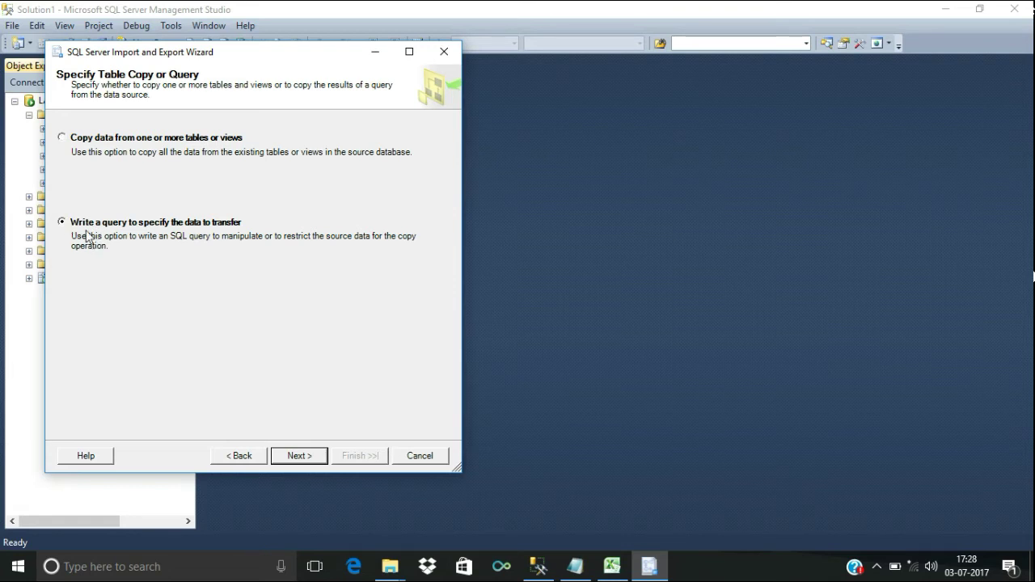
Step: Choose to copy data from tables or views and include the Employee$, Employee1$ and Employee2$ source sheets
click(64, 140)
click(299, 457)
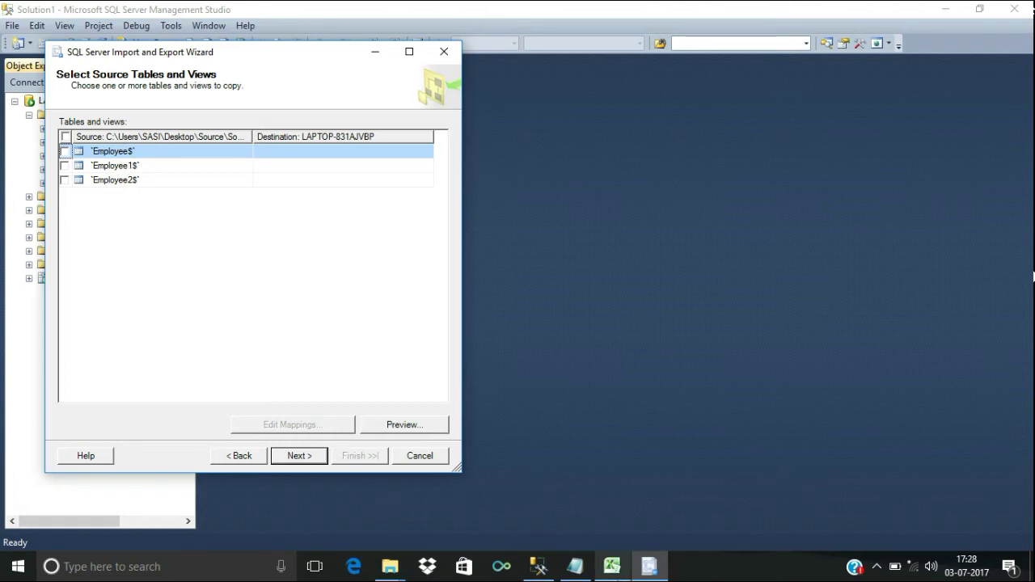
click(612, 568)
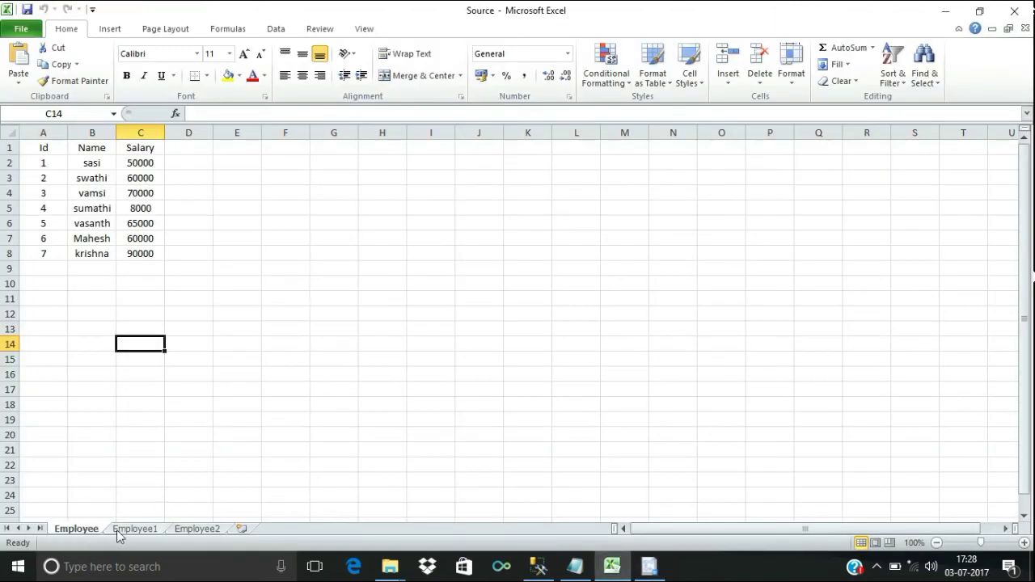
click(650, 567)
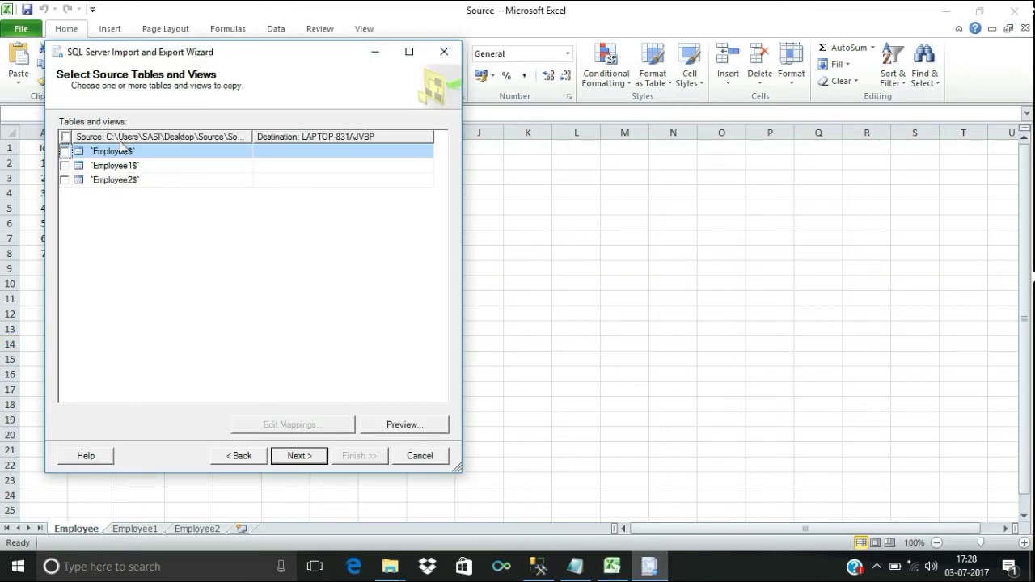
click(65, 151)
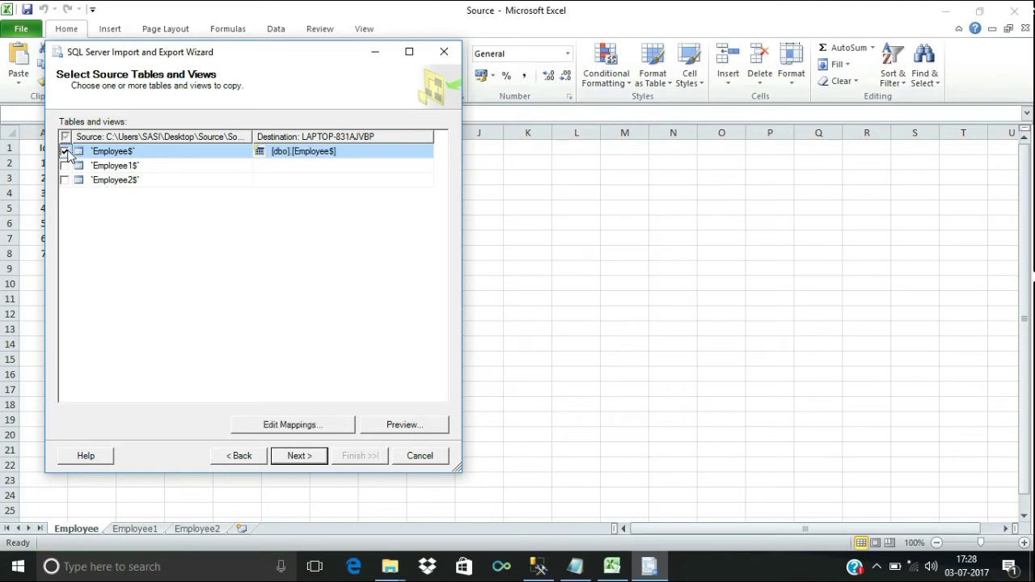
click(65, 166)
click(65, 179)
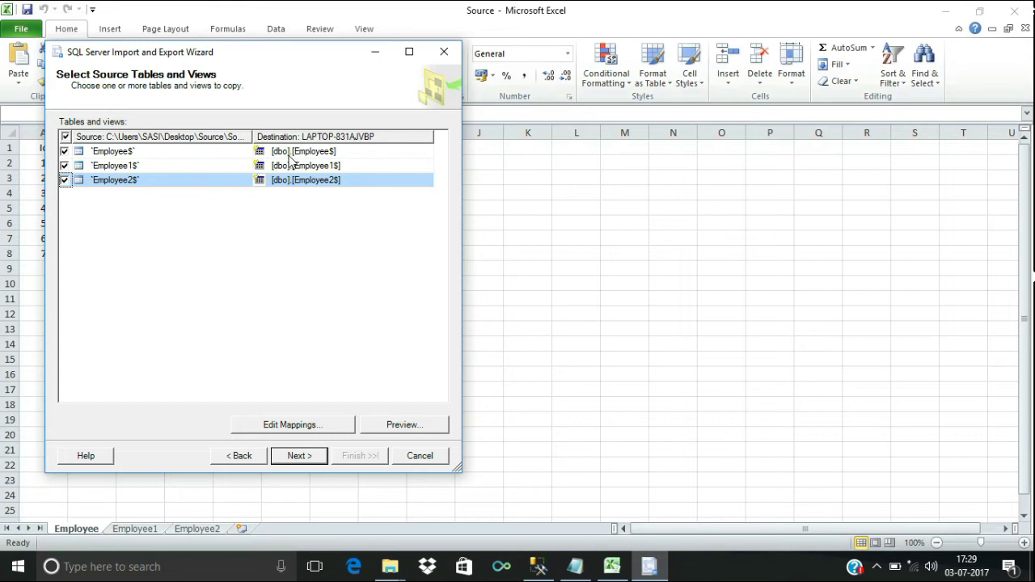
Step: Rename the destination tables for Employee$ and Employee1$ as [dbo].[Emp] and [dbo].[Emp1]
click(335, 151)
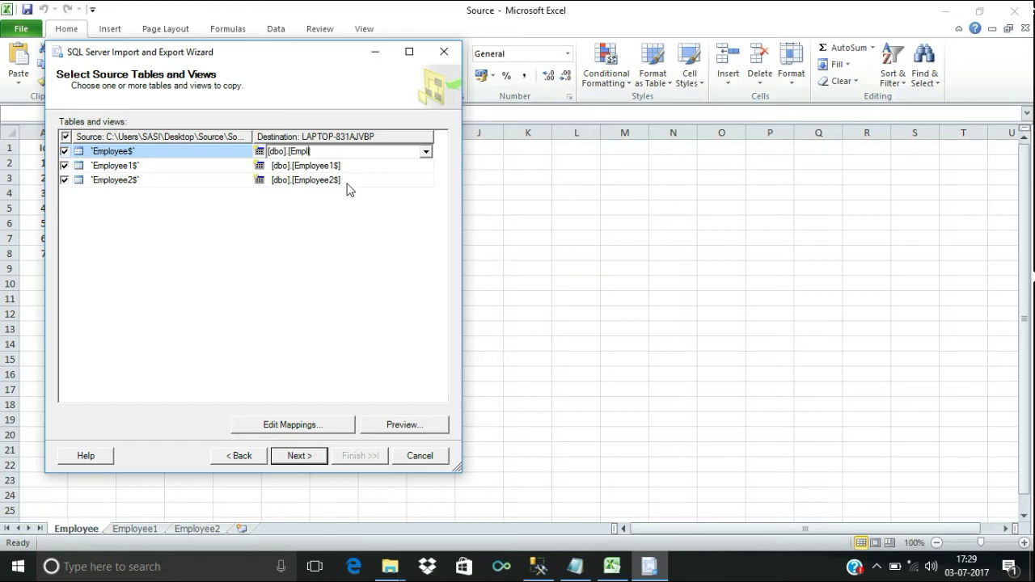
text(1)
click(338, 170)
key(BackSpace)
key(BackSpace)
key(BackSpace)
key(BackSpace)
key(BackSpace)
key(BackSpace)
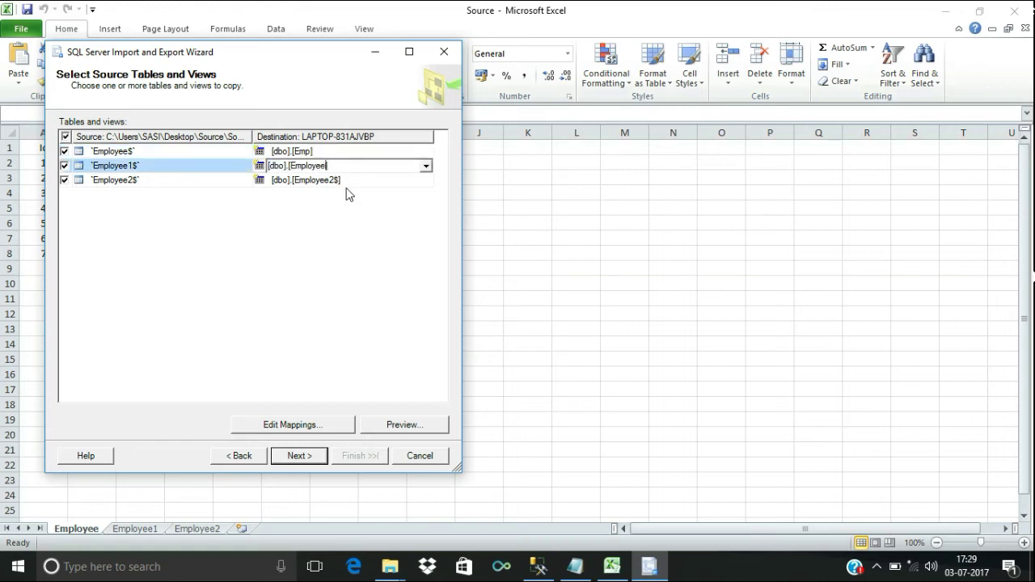
text(1)
Step: Rename the destination table for the Employee2$ source as [dbo].[Emp2]
click(337, 180)
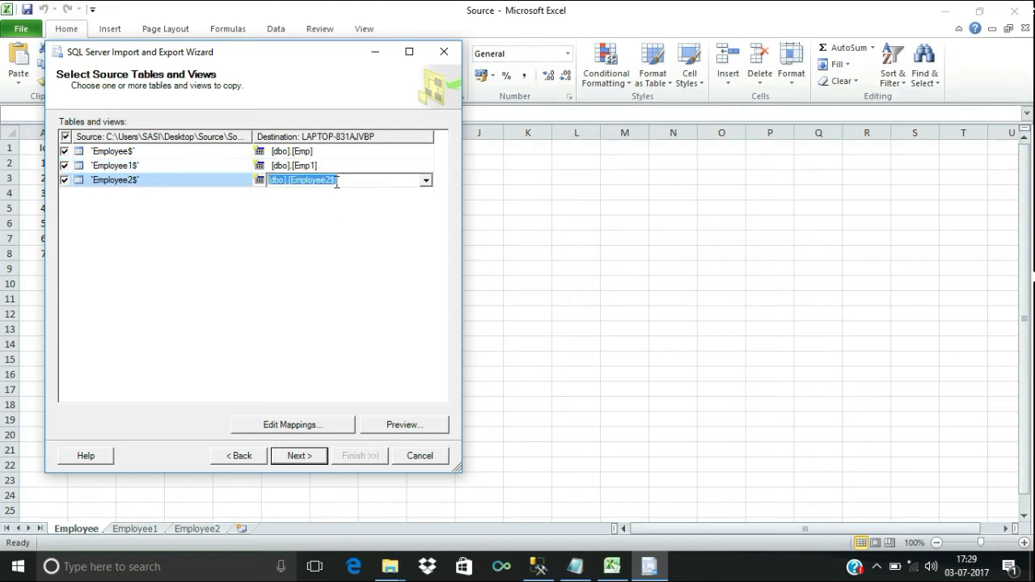
click(337, 180)
key(BackSpace)
key(BackSpace)
key(BackSpace)
text(2)
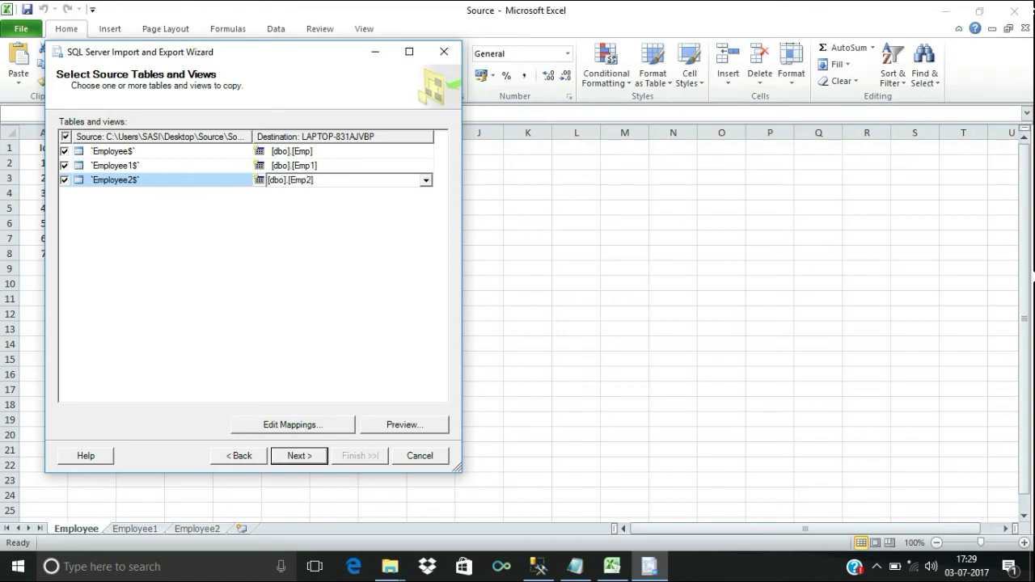
Step: Open the column mappings of the Employee$ source and set the Id column's type to int
click(112, 150)
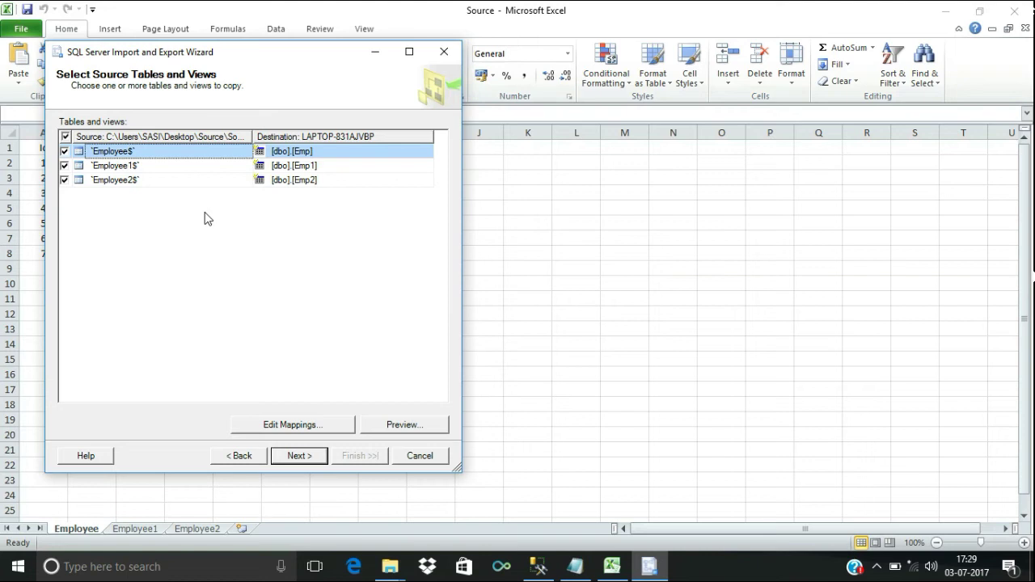
click(287, 427)
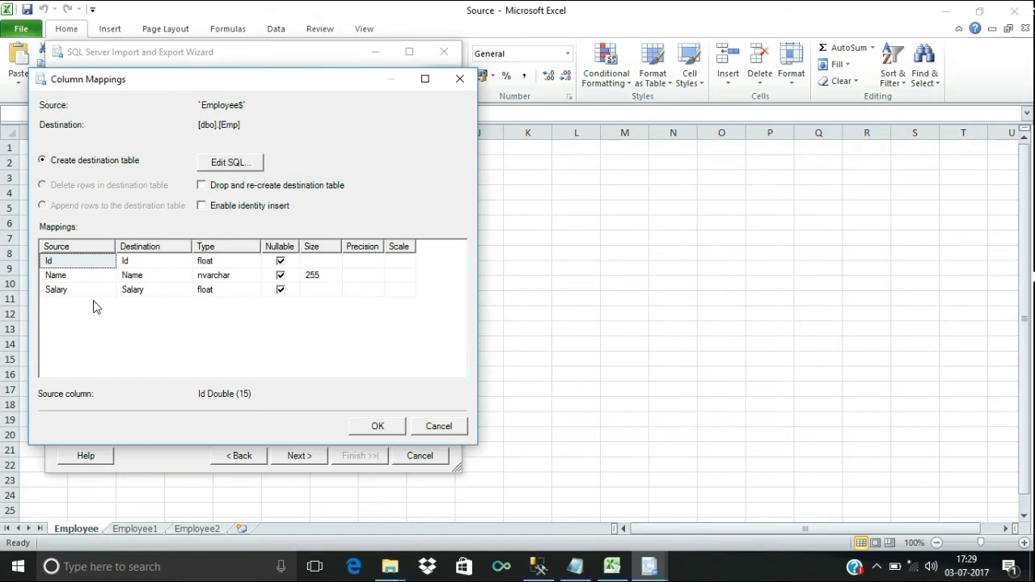
click(252, 262)
click(254, 261)
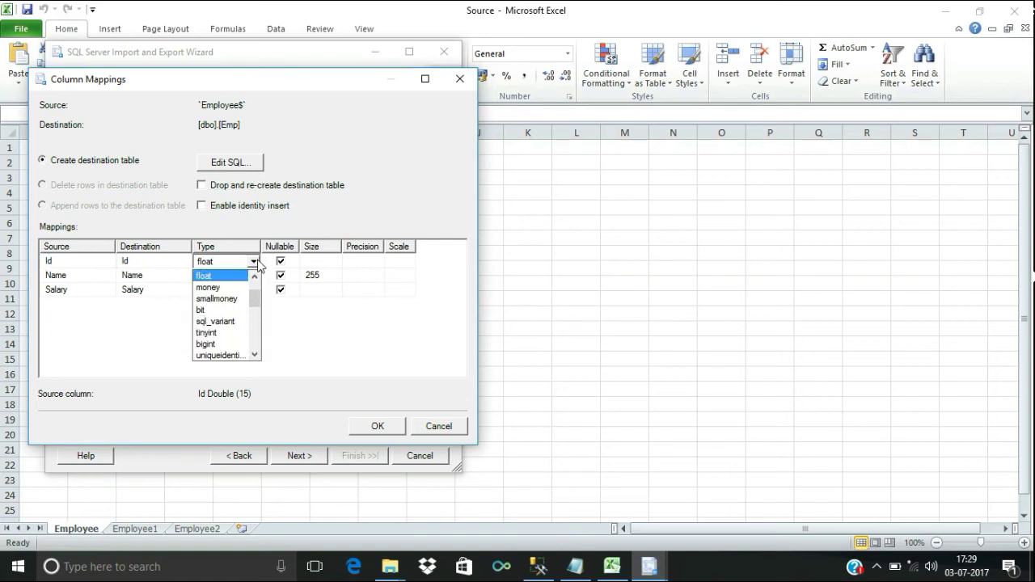
click(254, 279)
click(254, 279)
click(254, 279)
click(216, 291)
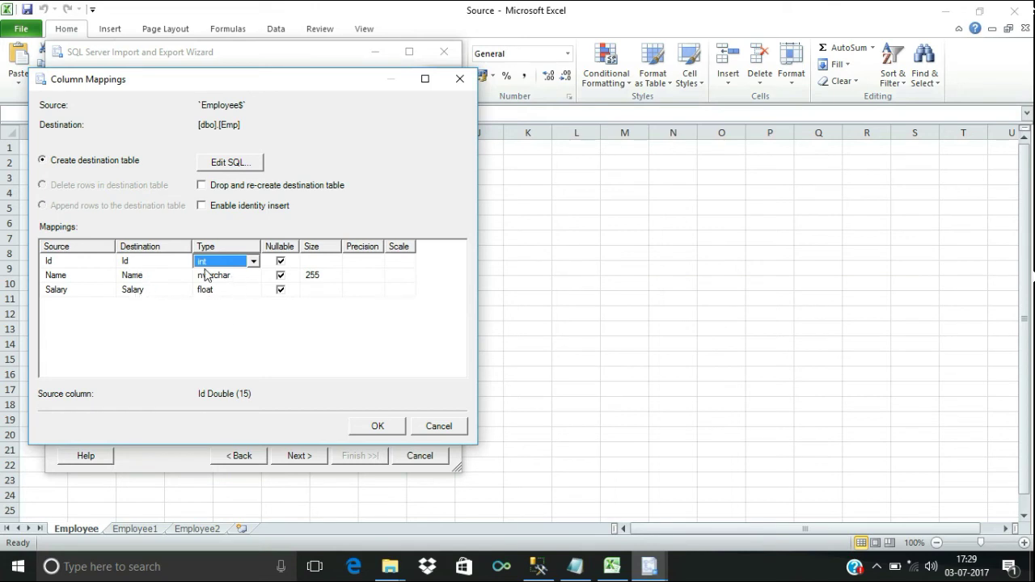
Step: Accept the Employee$ column mappings, and check the column mappings of the Employee1$ source without changing them
click(376, 426)
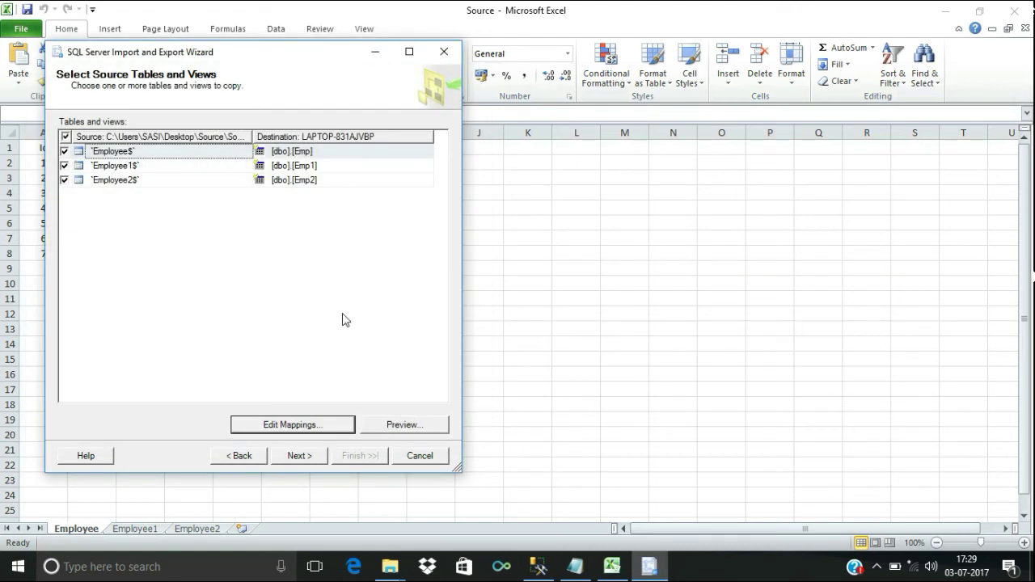
click(121, 166)
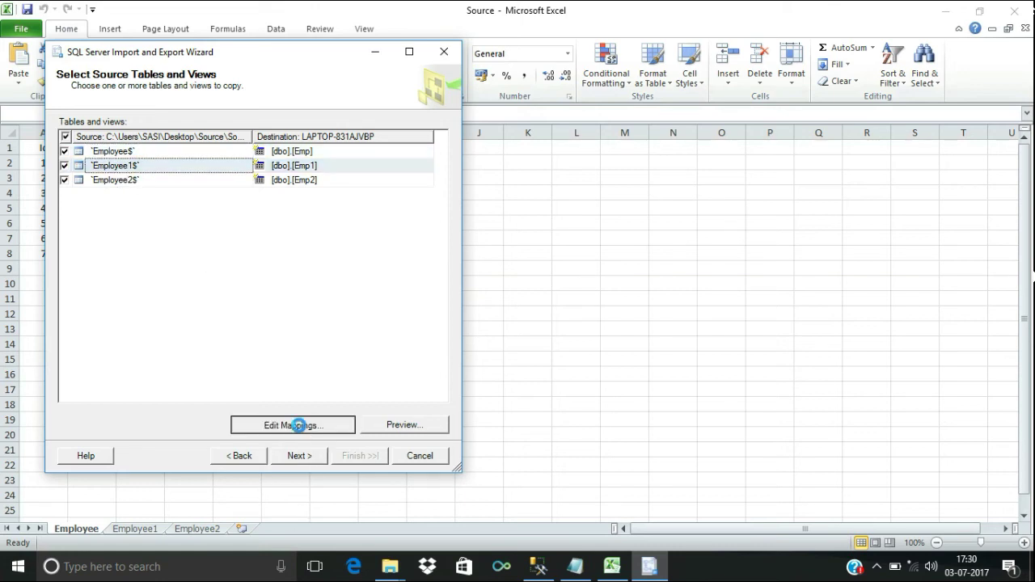
click(328, 426)
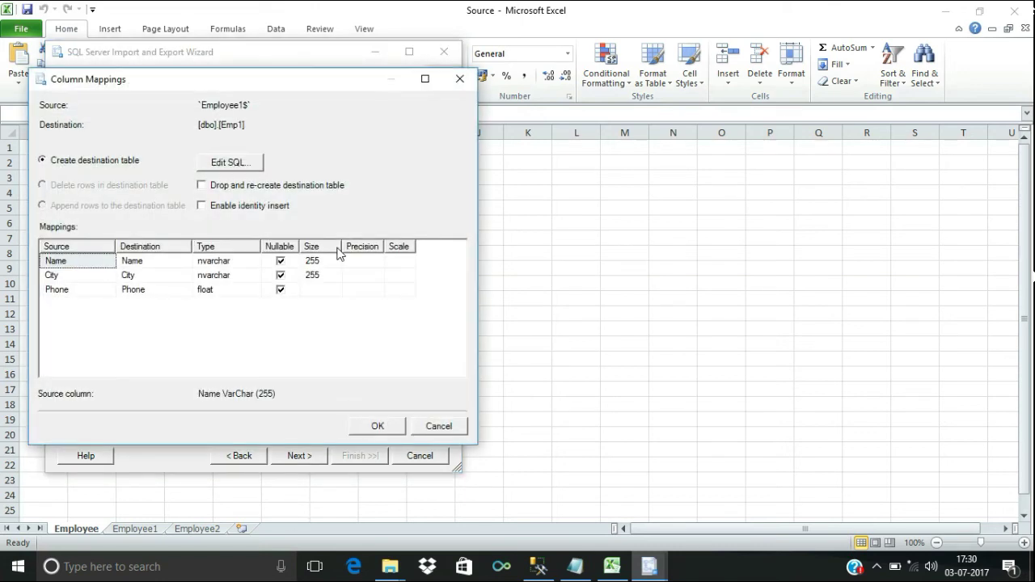
click(460, 79)
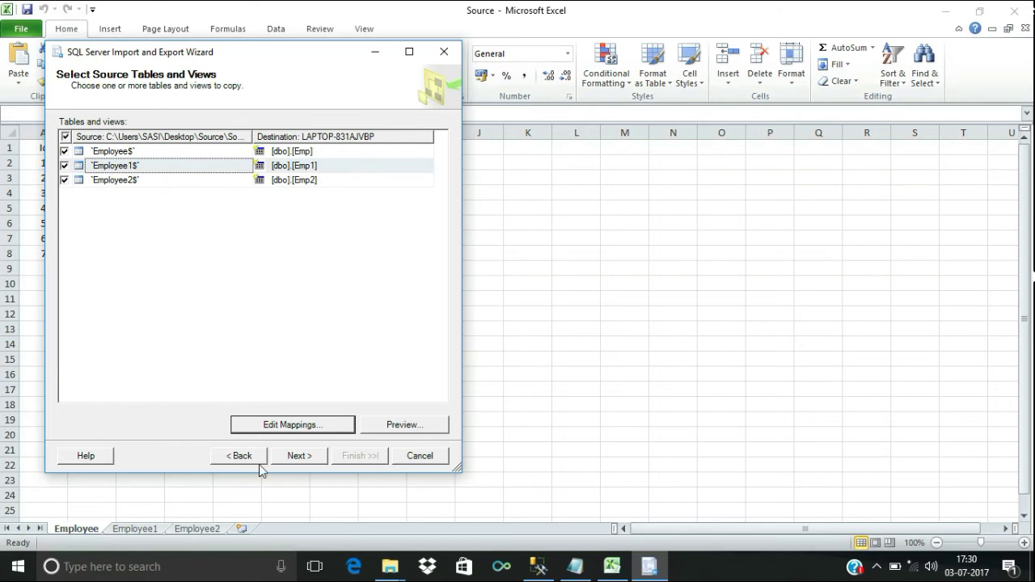
Step: Continue to the data type mapping review, check the Id column conversion of the Employee$ table and accept the mapping
click(299, 457)
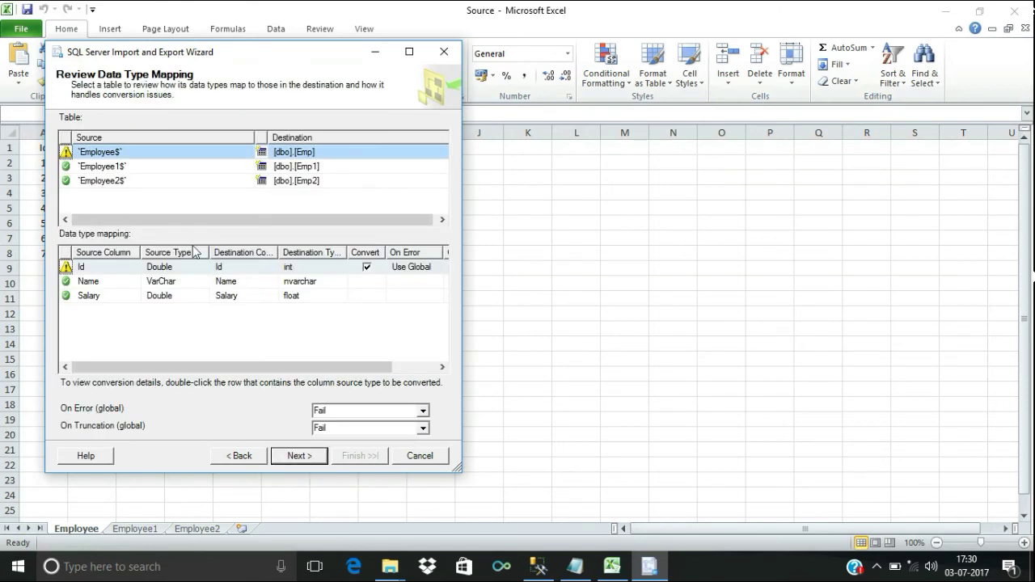
click(74, 273)
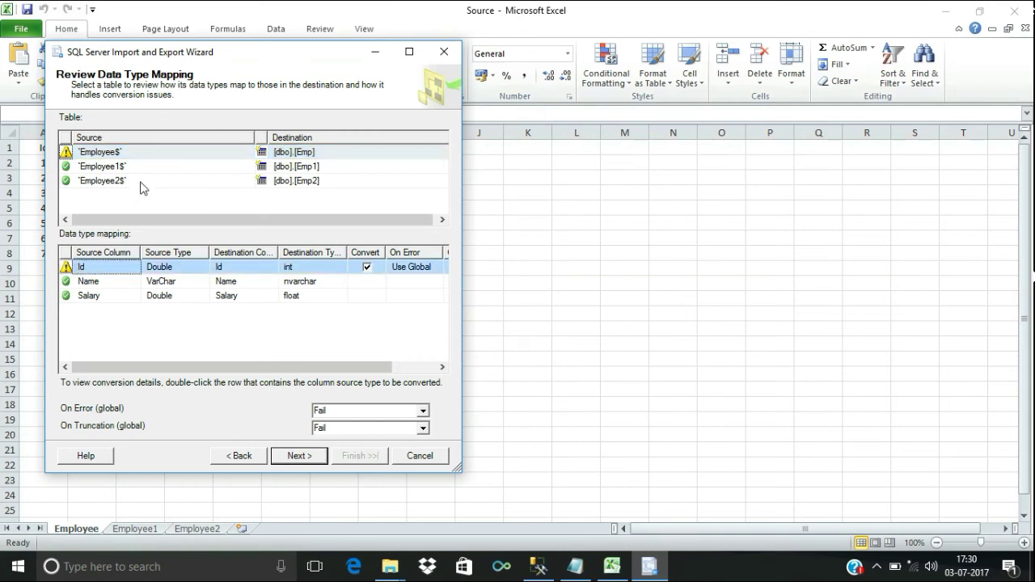
click(109, 153)
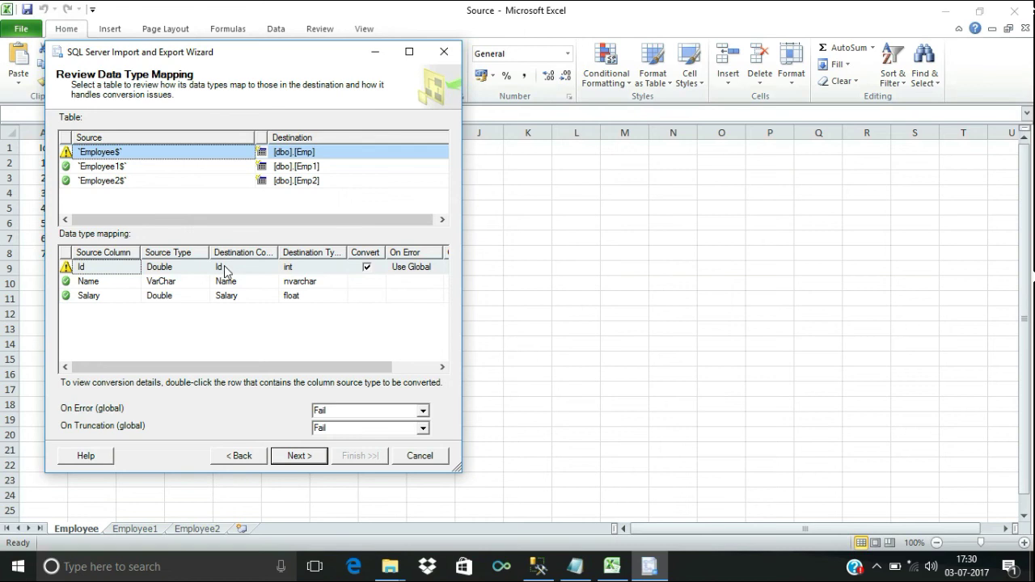
click(298, 456)
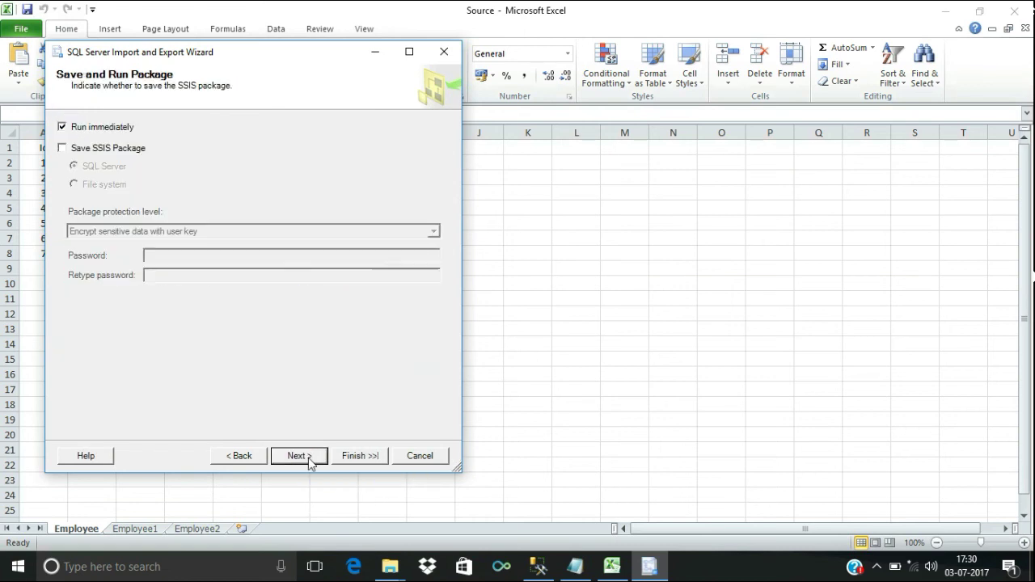
Step: Run the import immediately without saving the SSIS package, and close the wizard when the execution ends
click(62, 148)
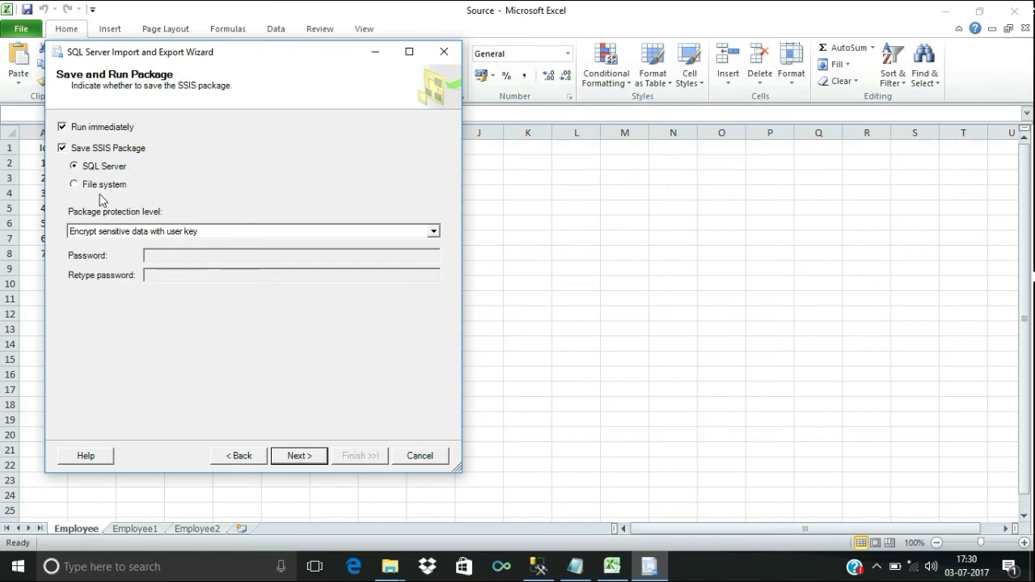
click(62, 148)
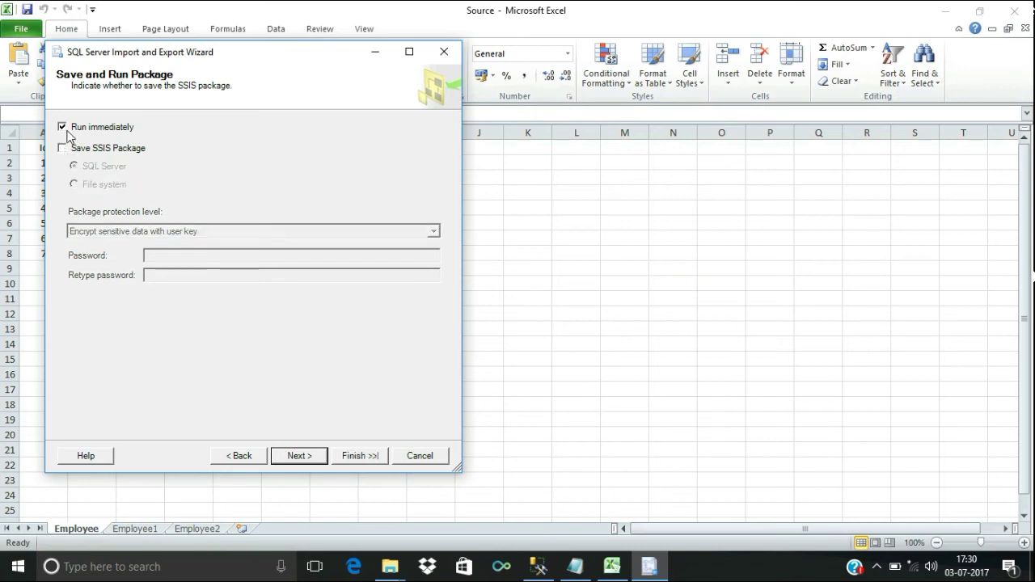
click(301, 457)
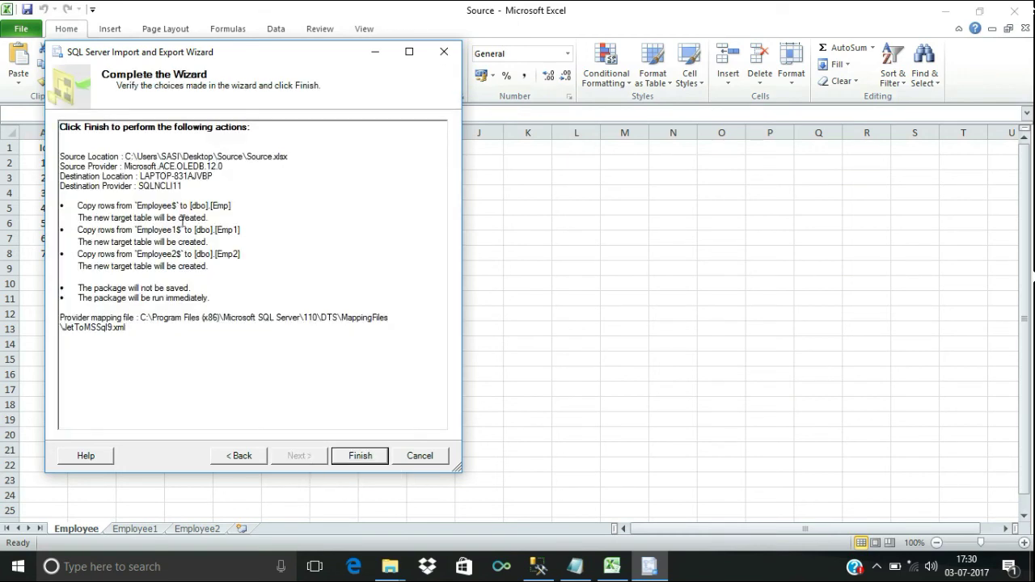
click(361, 458)
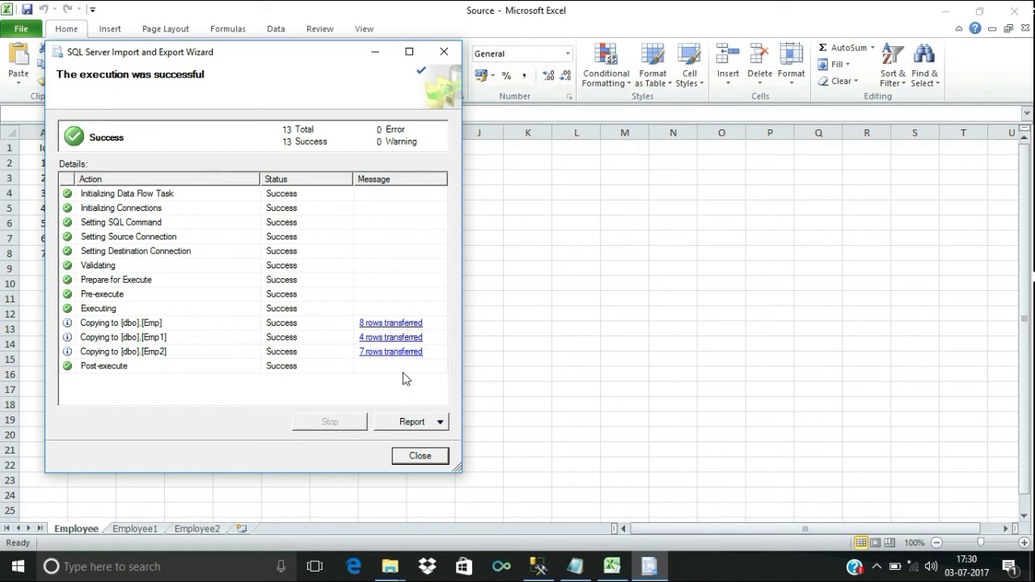
click(420, 456)
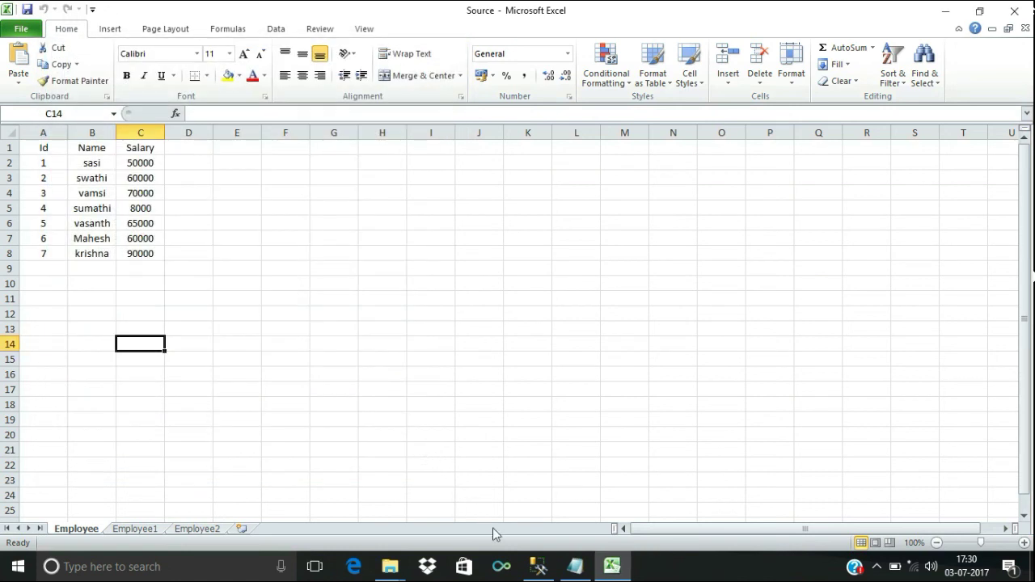
Step: Switch to SQL Server Management Studio, refresh the Emp database and look through the imported tables in its Tables folder
click(538, 566)
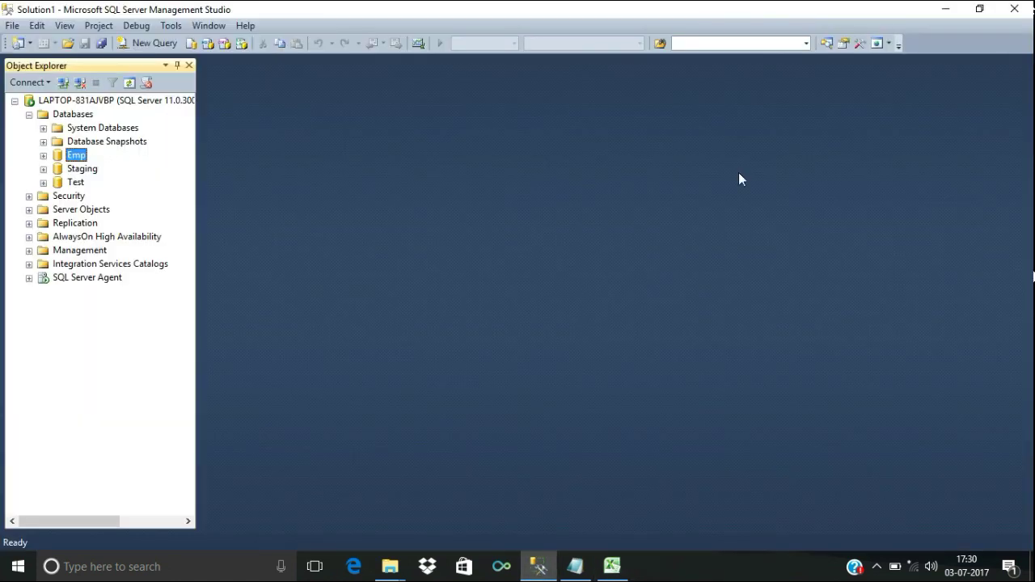
click(44, 156)
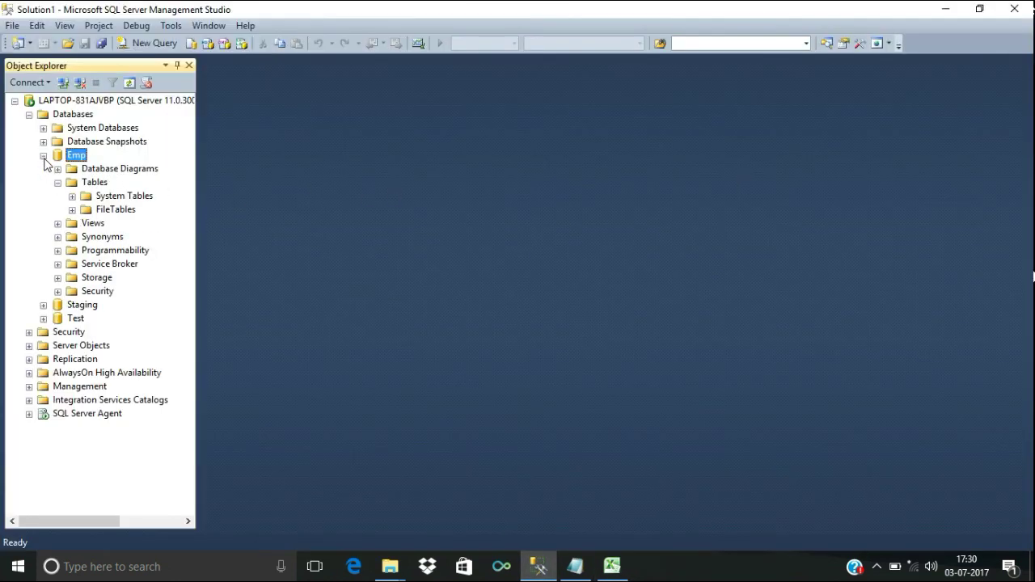
click(129, 82)
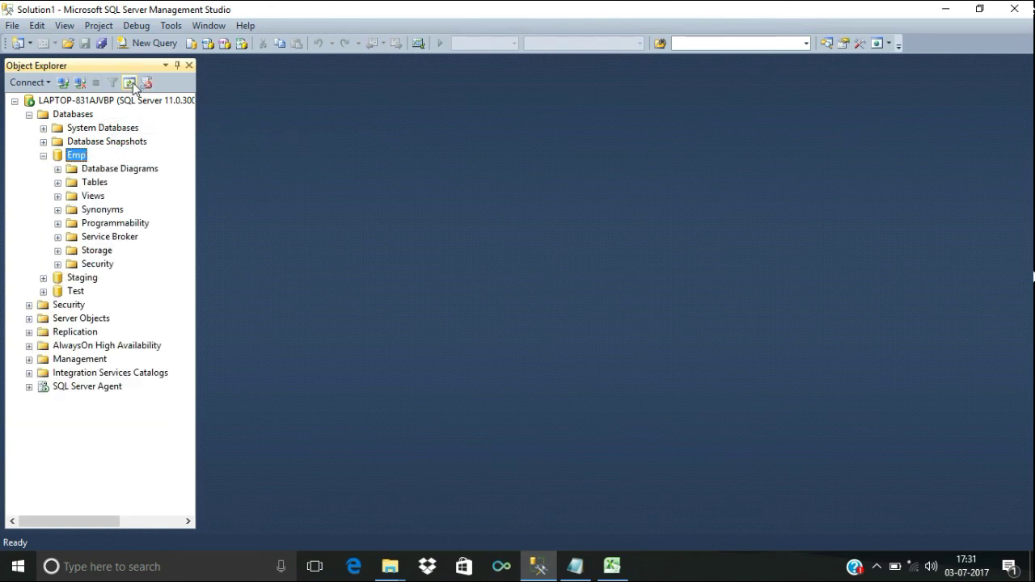
click(57, 183)
click(123, 224)
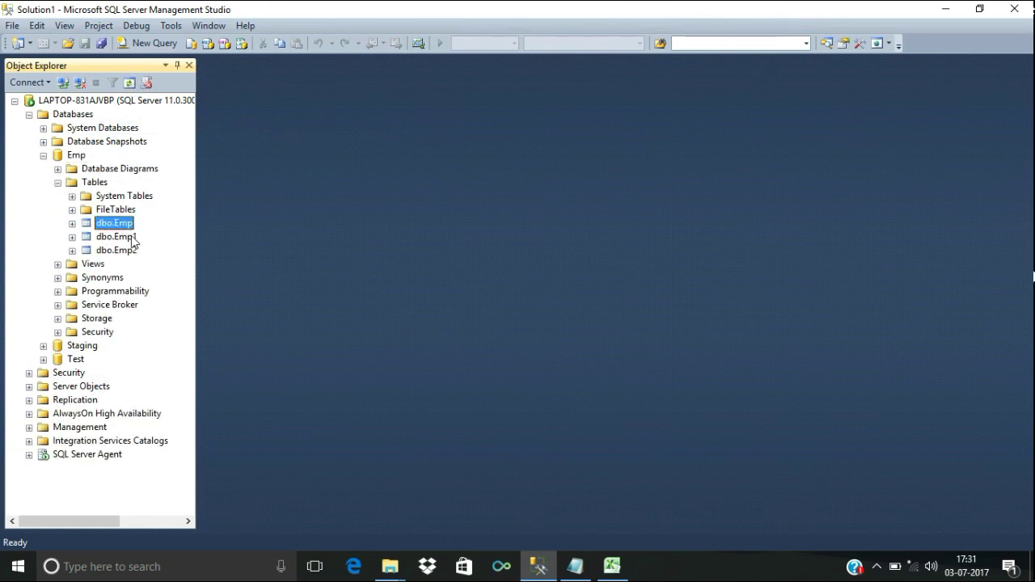
click(131, 237)
click(122, 252)
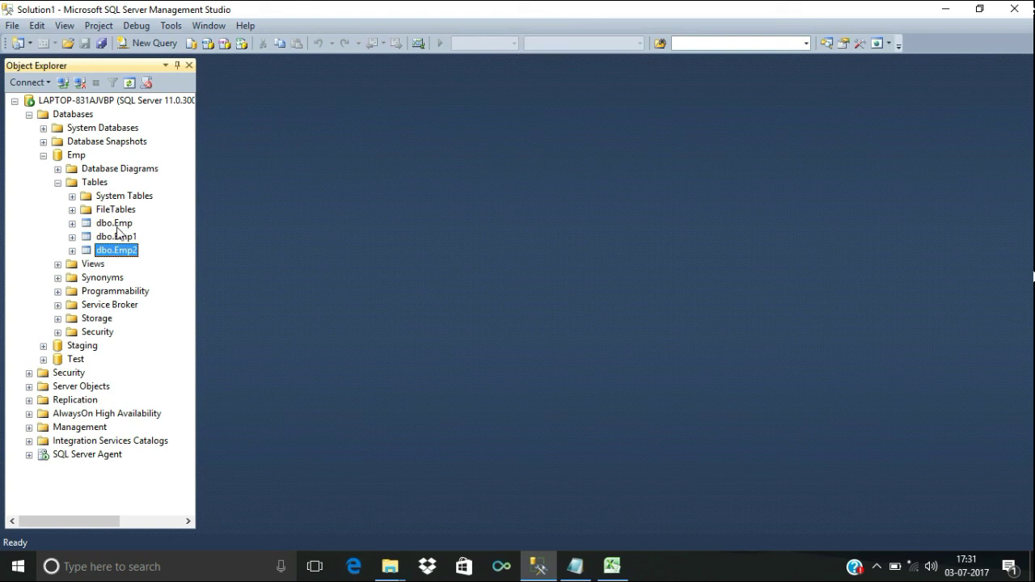
Step: Query the top 1000 rows of each of the dbo.Emp, dbo.Emp1 and dbo.Emp2 tables
right_click(116, 226)
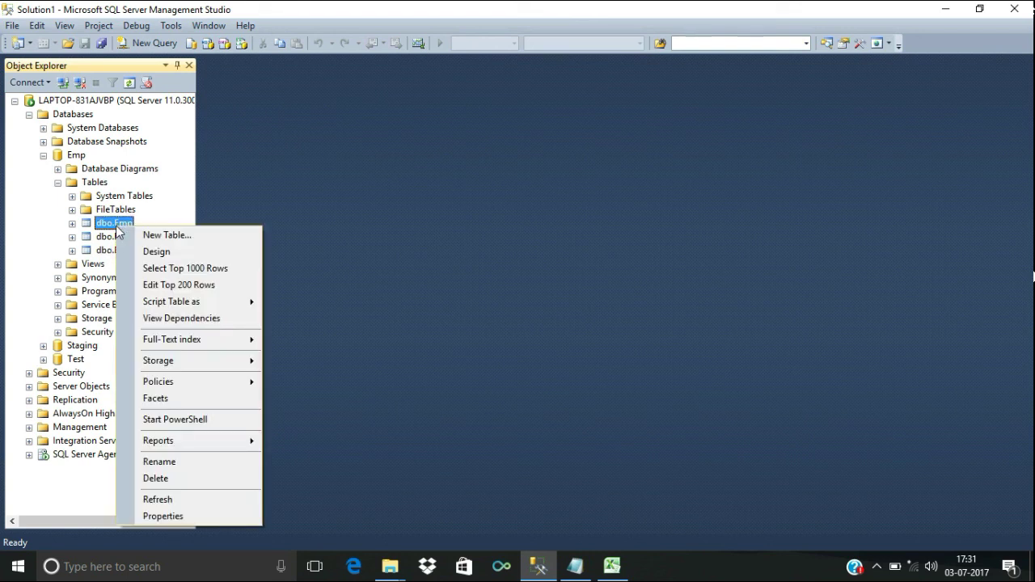
click(170, 269)
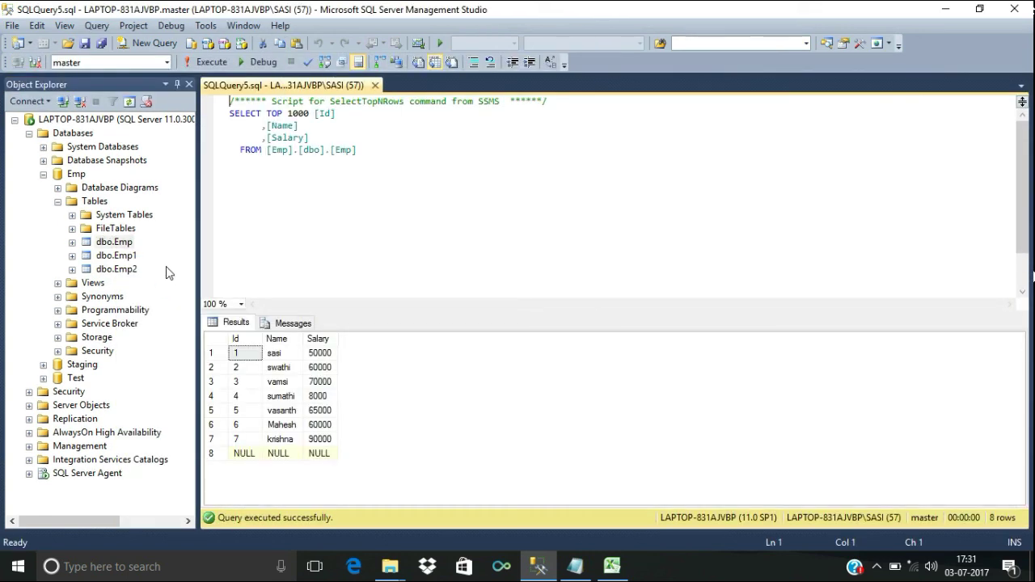
click(112, 256)
right_click(112, 256)
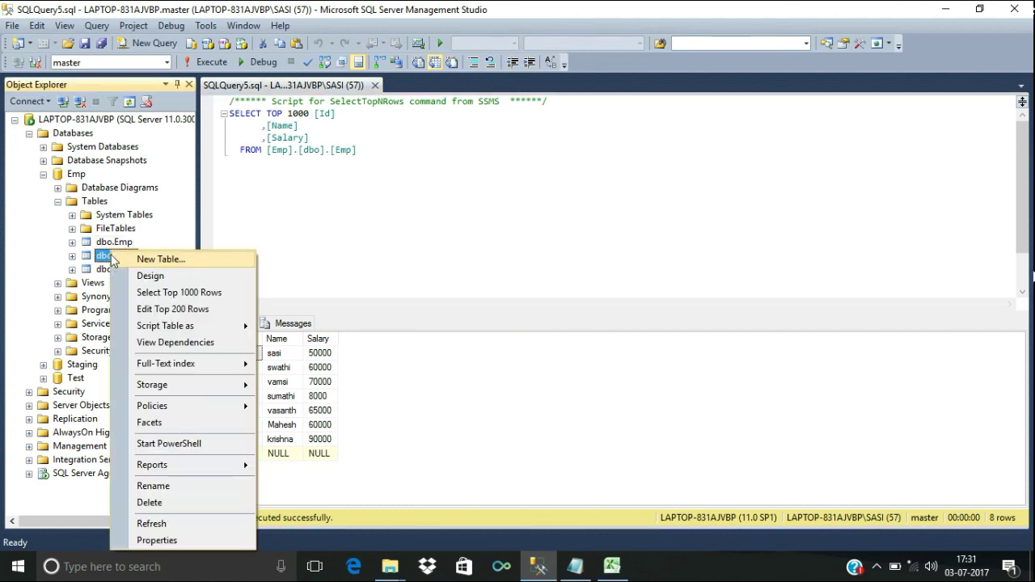
click(180, 293)
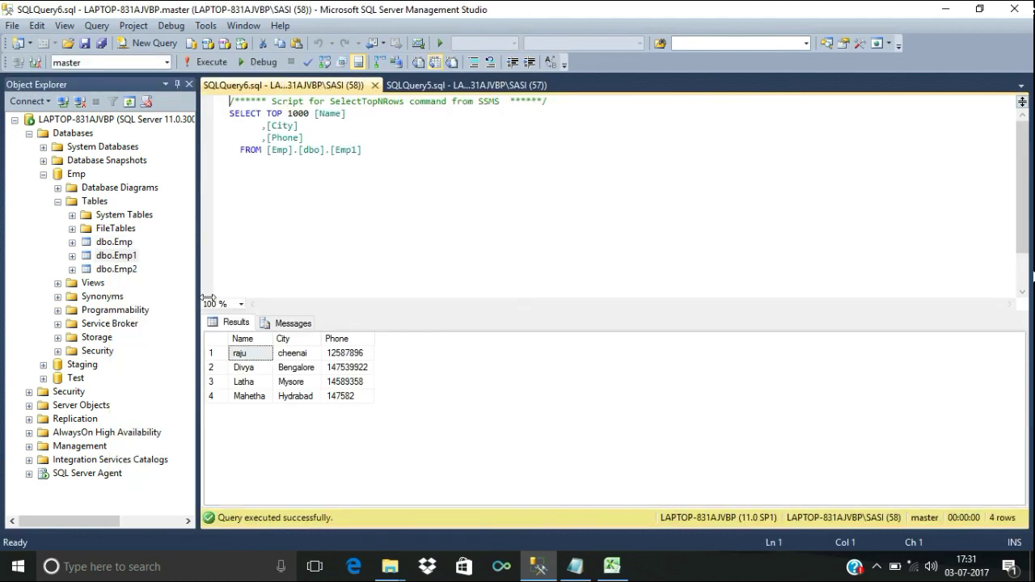
click(114, 273)
right_click(113, 273)
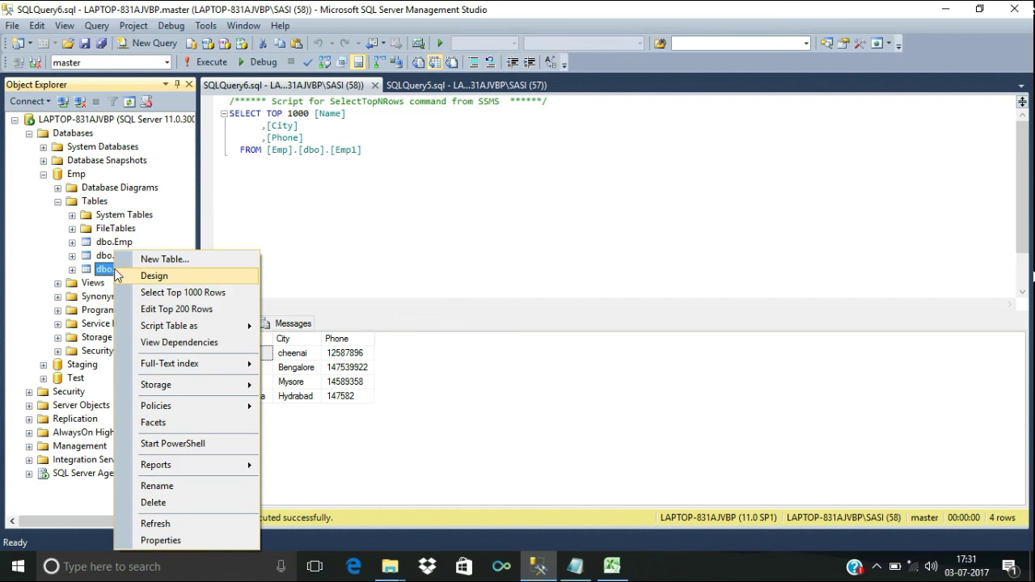
click(199, 295)
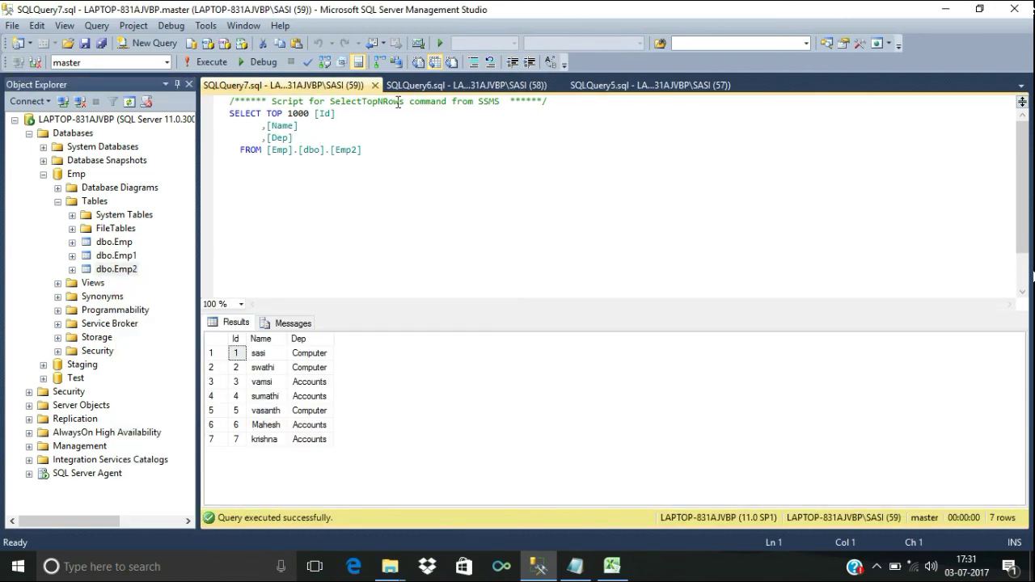
Step: Review the query results of the three imported tables one after another, ending on the dbo.Emp2 results
click(431, 88)
click(623, 86)
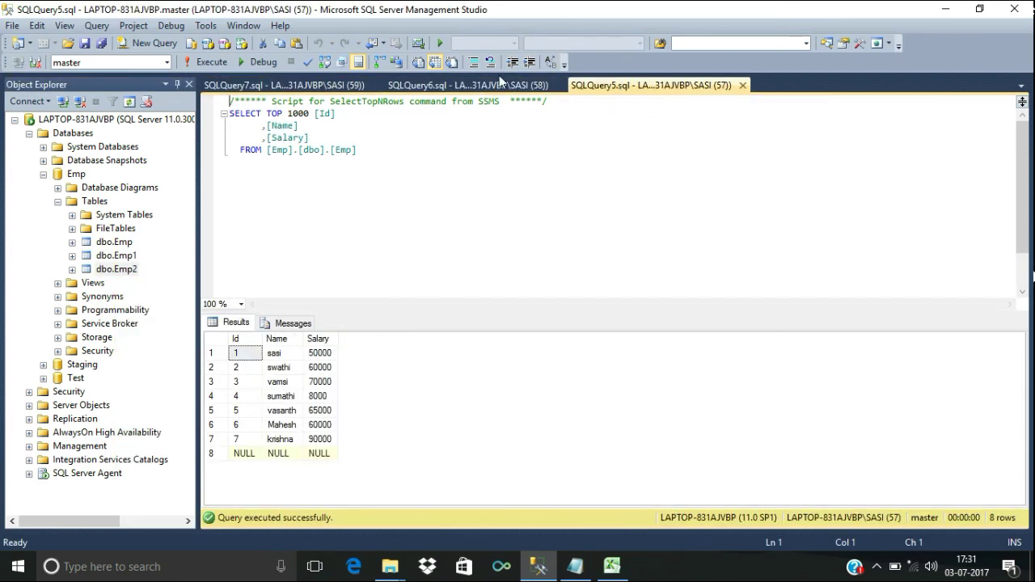
click(453, 86)
click(292, 86)
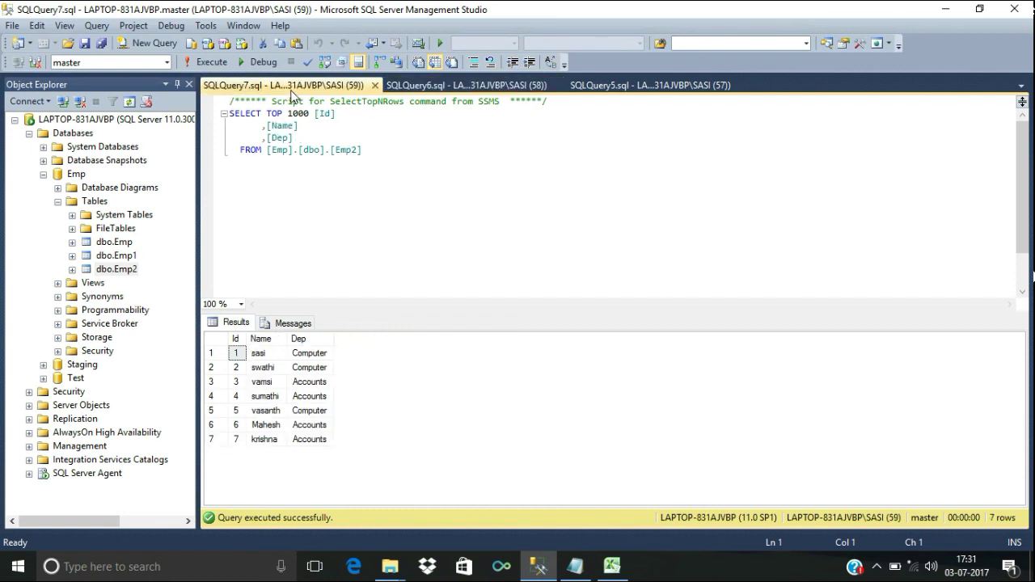